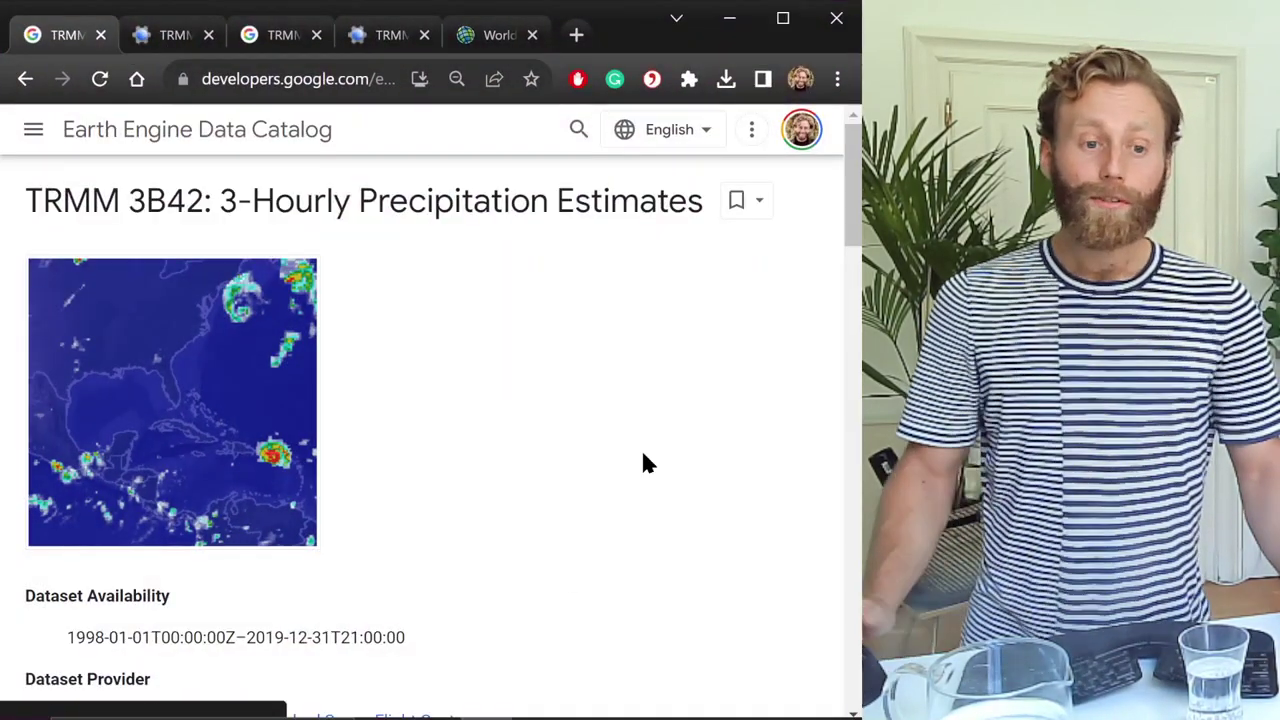
Scroll through the TRMM 3B42 daily catalog page, then view the TRMM 3B43 monthly precipitation page
scroll(643, 455, "down", 7)
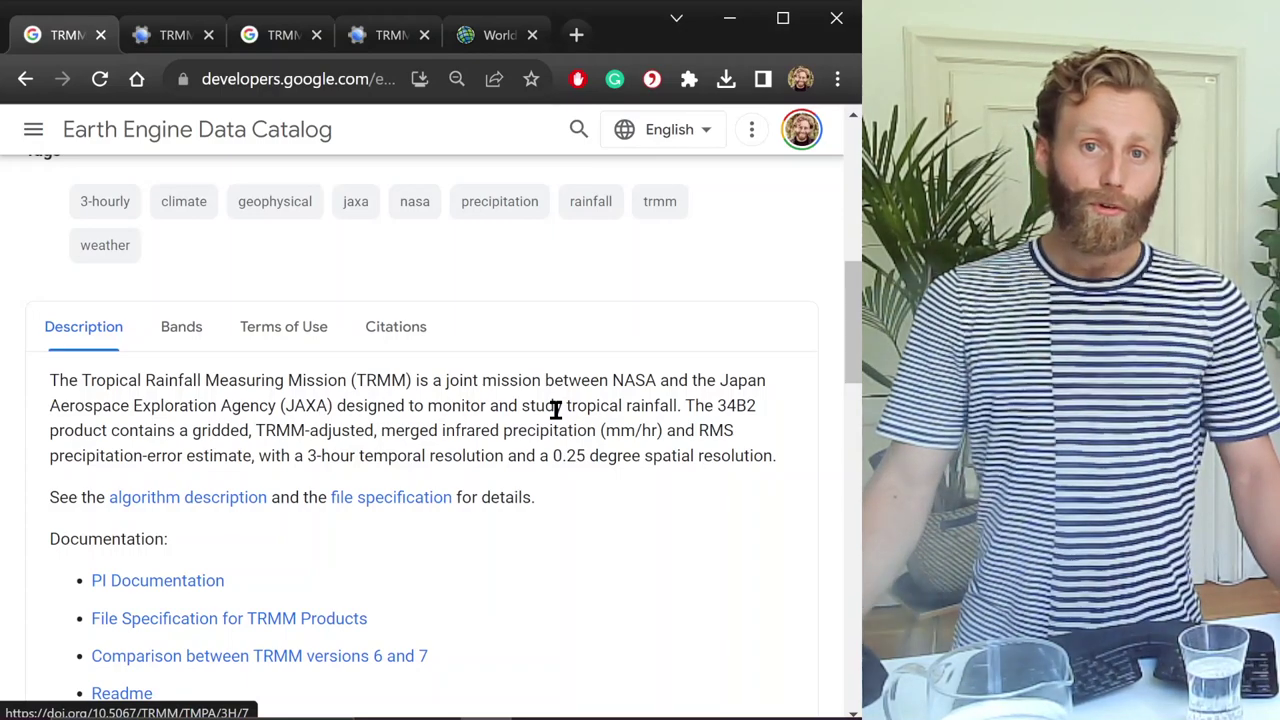
scroll(556, 410, "up", 10)
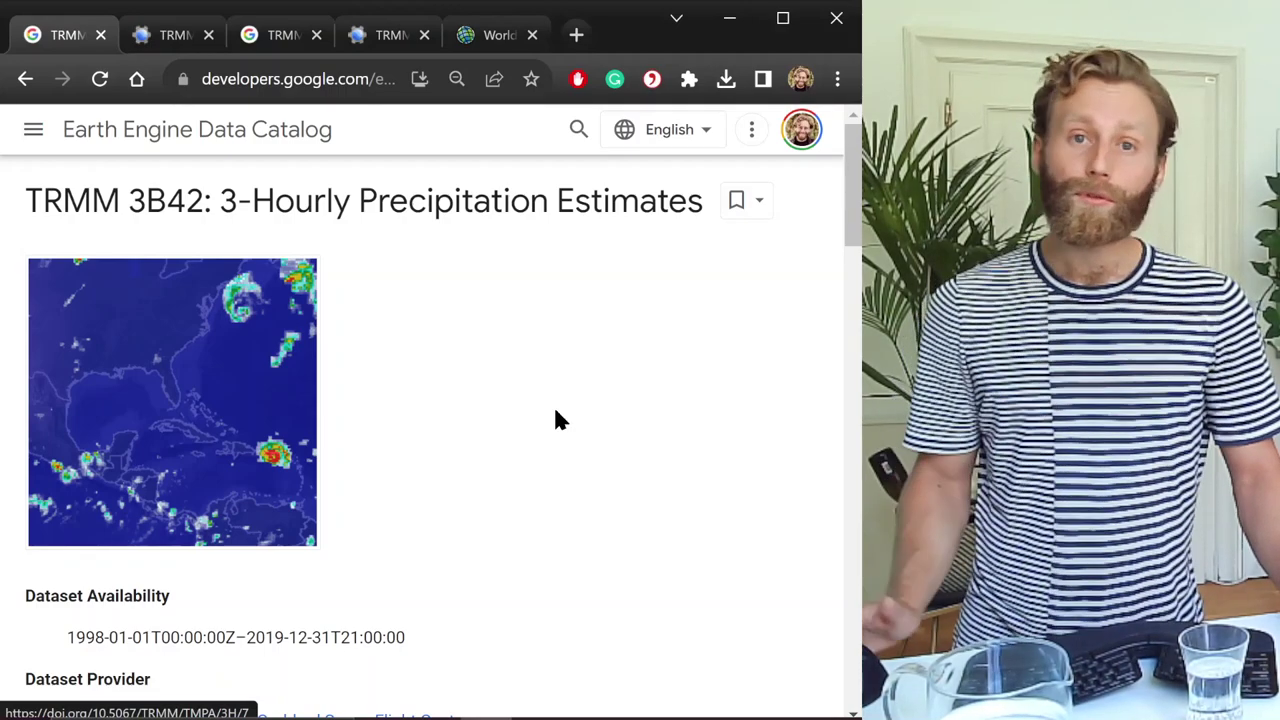
left_click(278, 35)
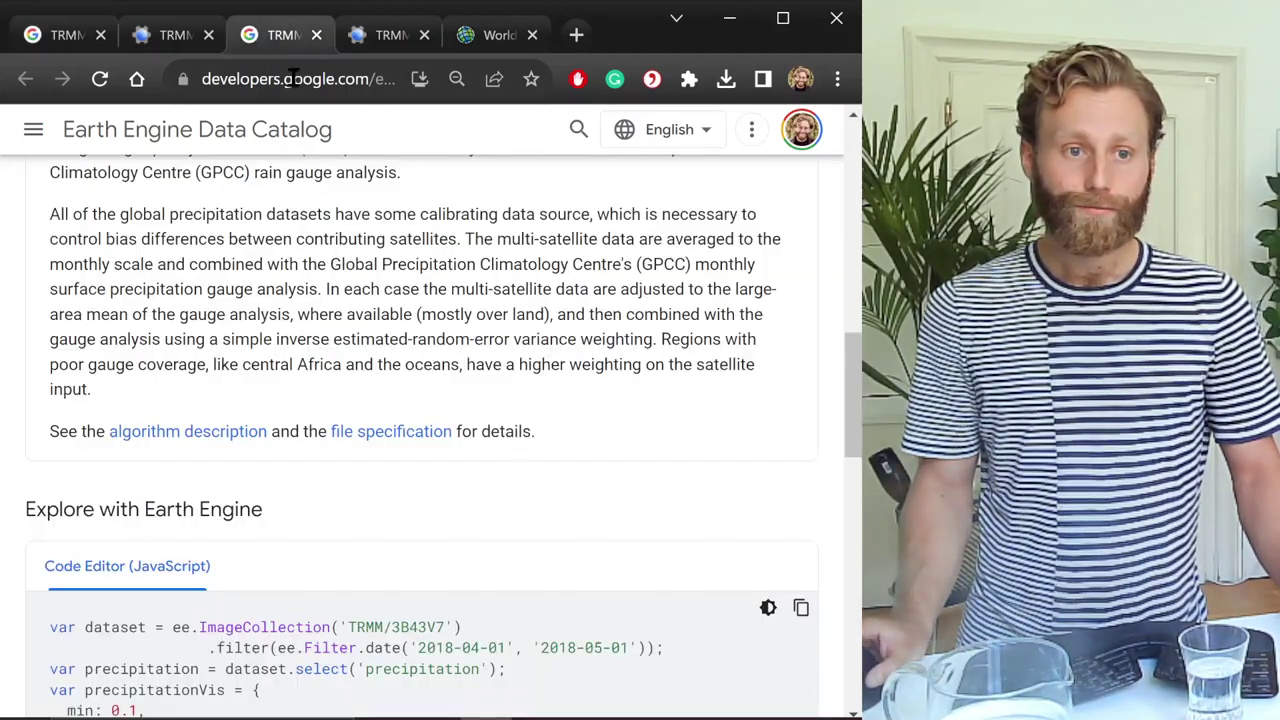
scroll(349, 223, "up", 10)
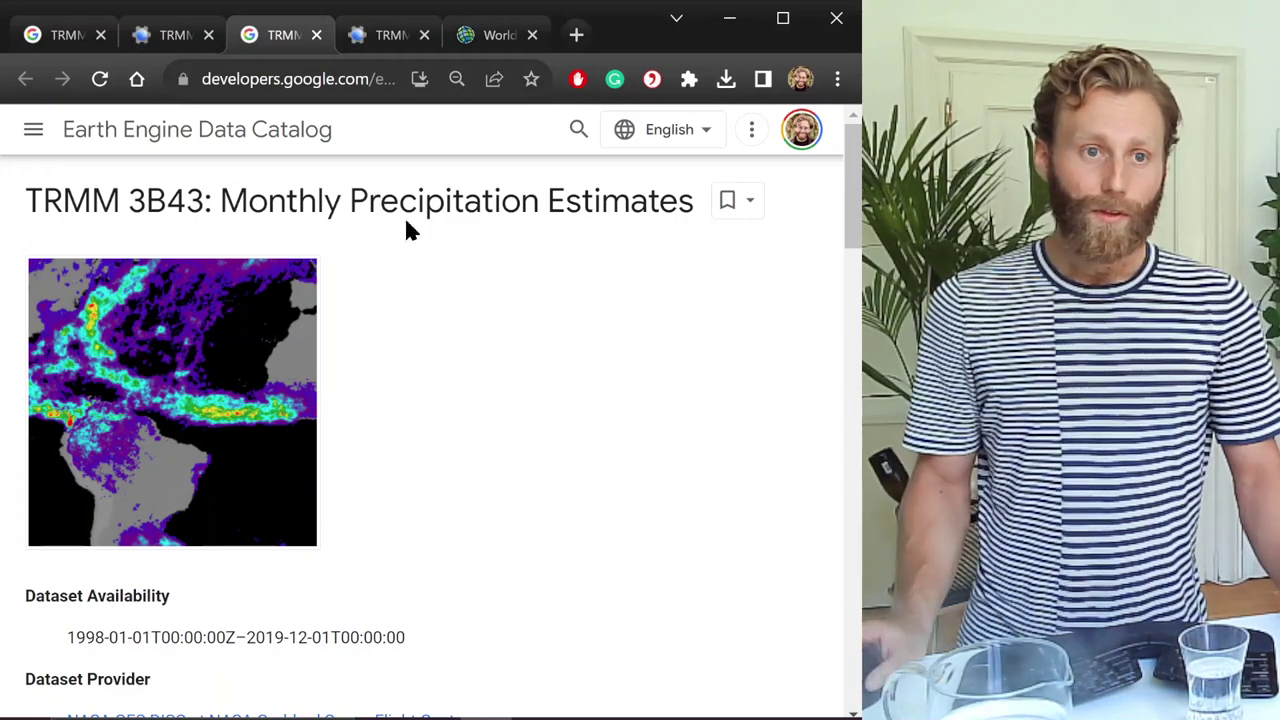
Rerun the daily TRMM 3B42 Danube script and inspect its 1998–2011 precipitation chart full-size
left_click(172, 35)
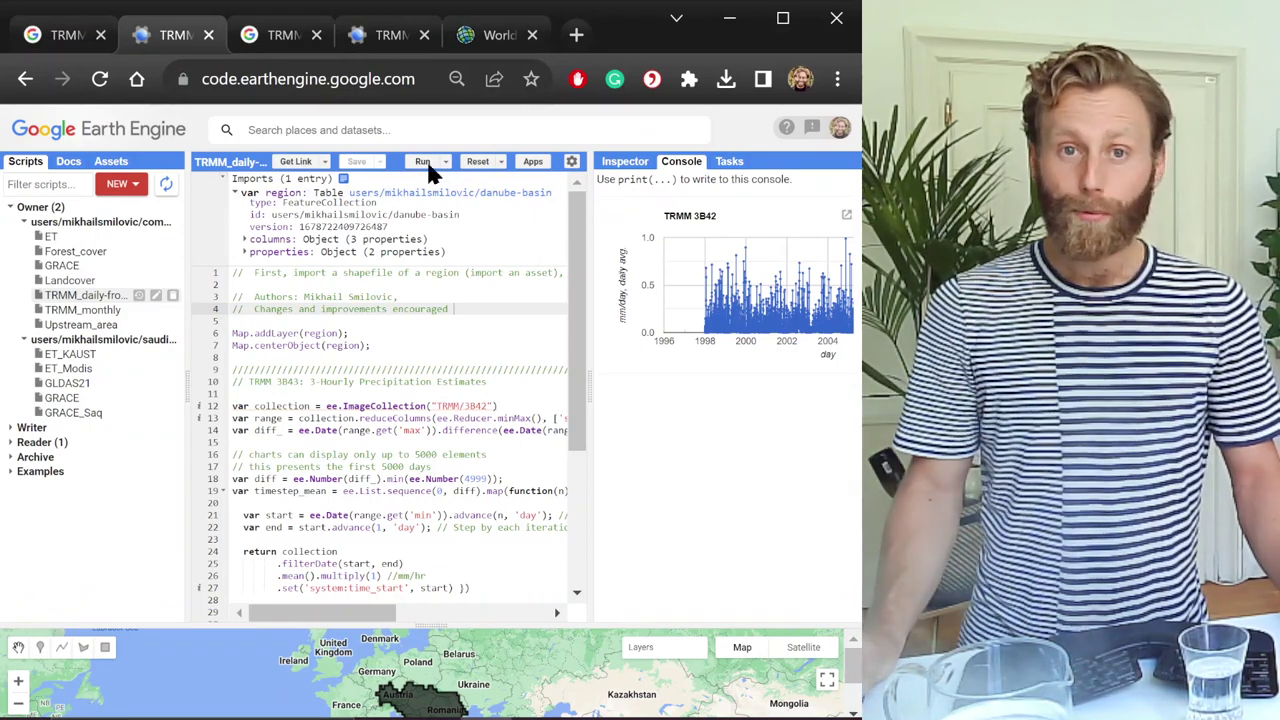
left_click(422, 163)
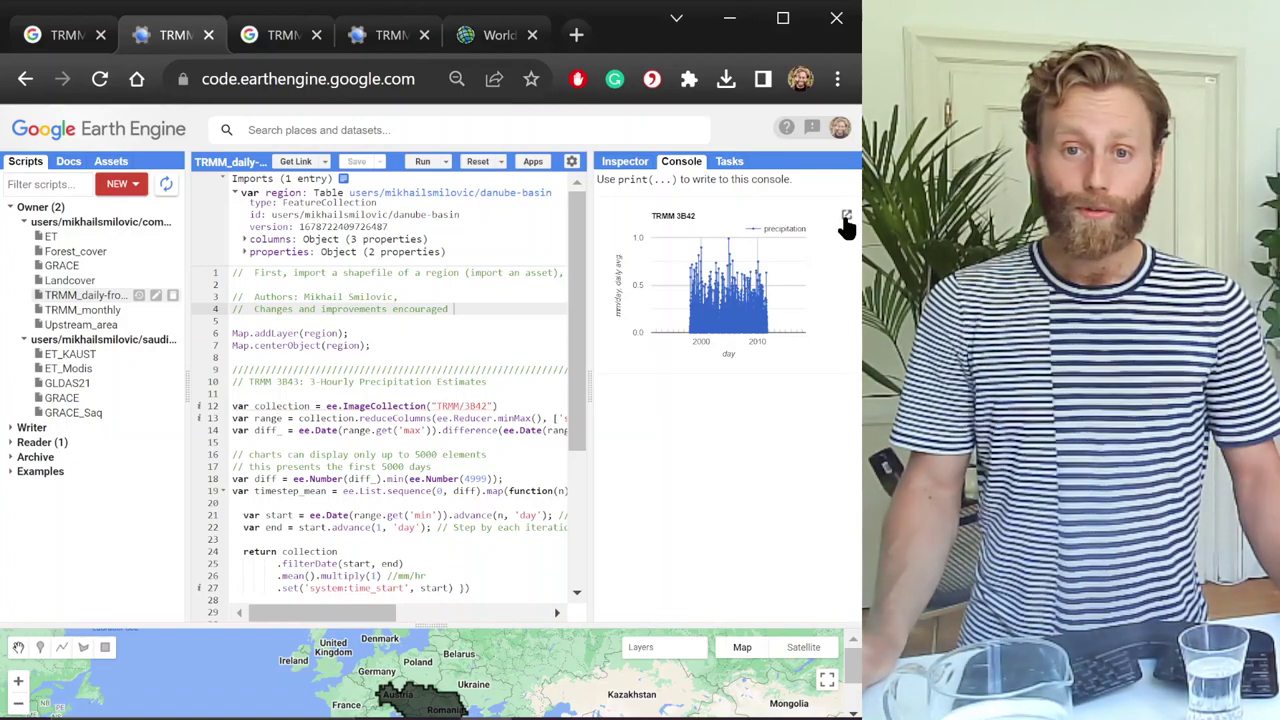
left_click(845, 218)
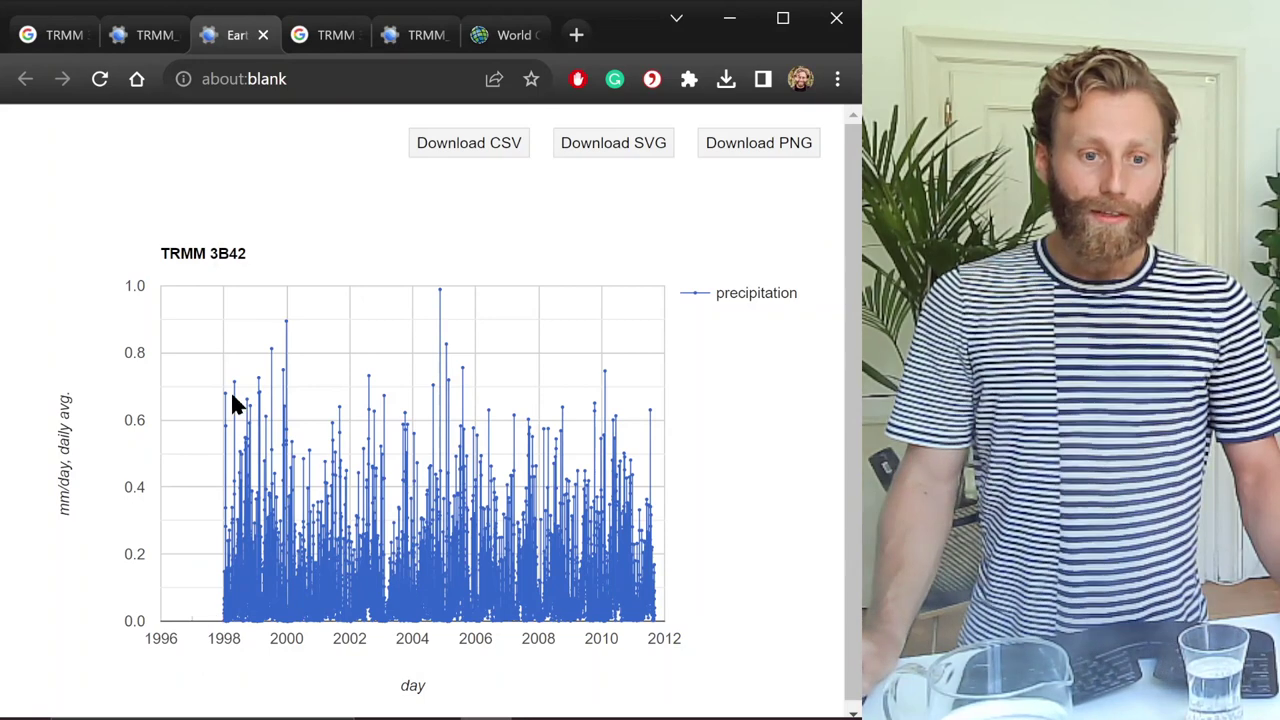
mouse_move(230, 398)
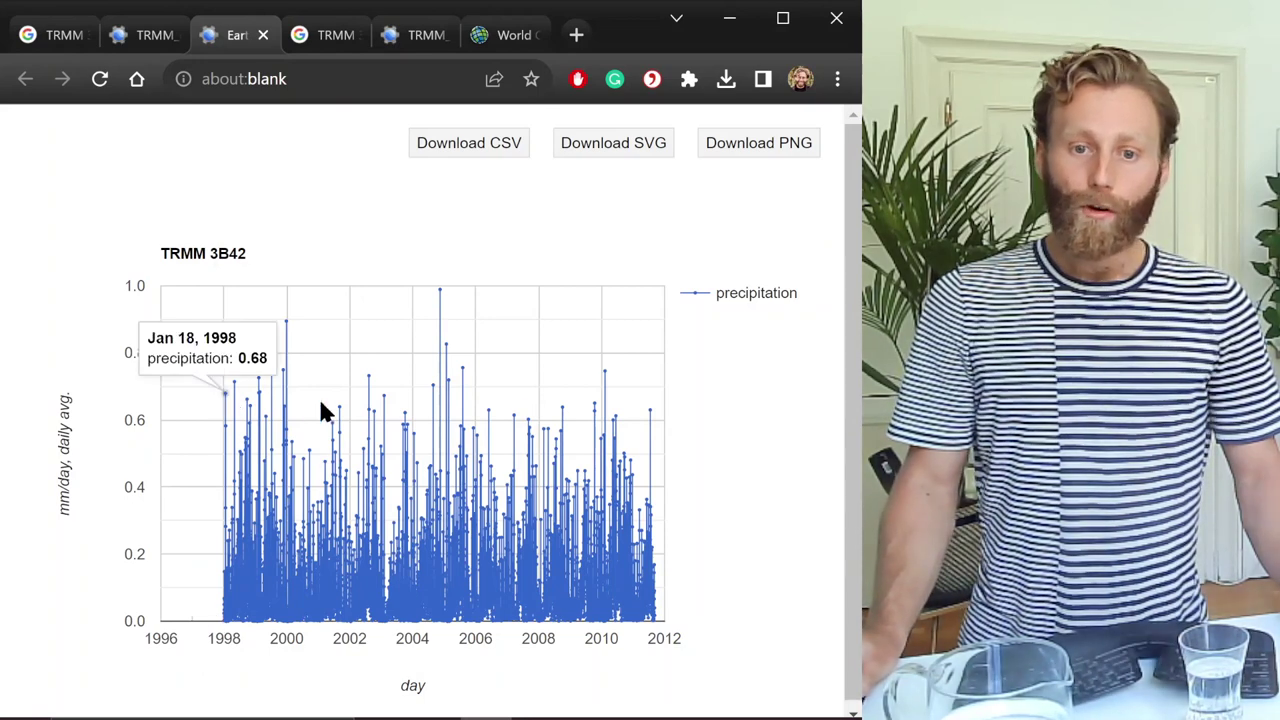
mouse_move(655, 425)
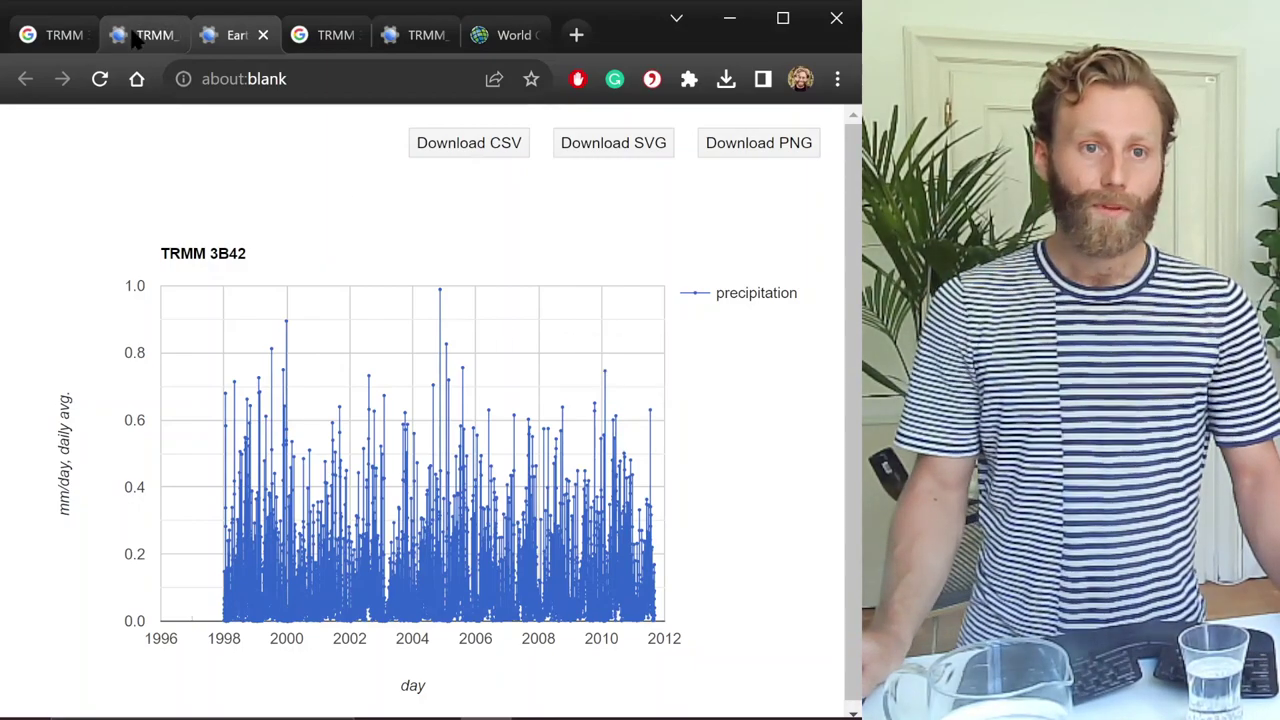
left_click(140, 35)
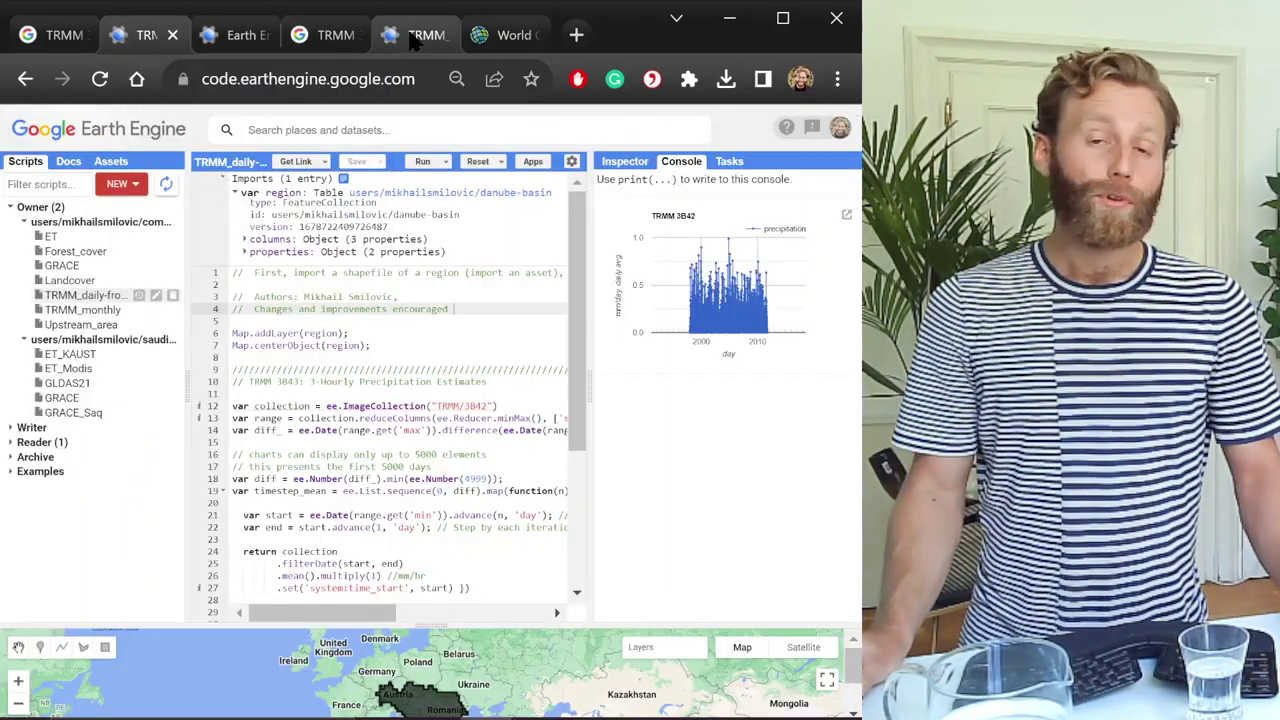
Run the TRMM_monthly Danube script and pop out its 1998–2020 TRMM 3B43V7 mm/day chart
mouse_move(418, 38)
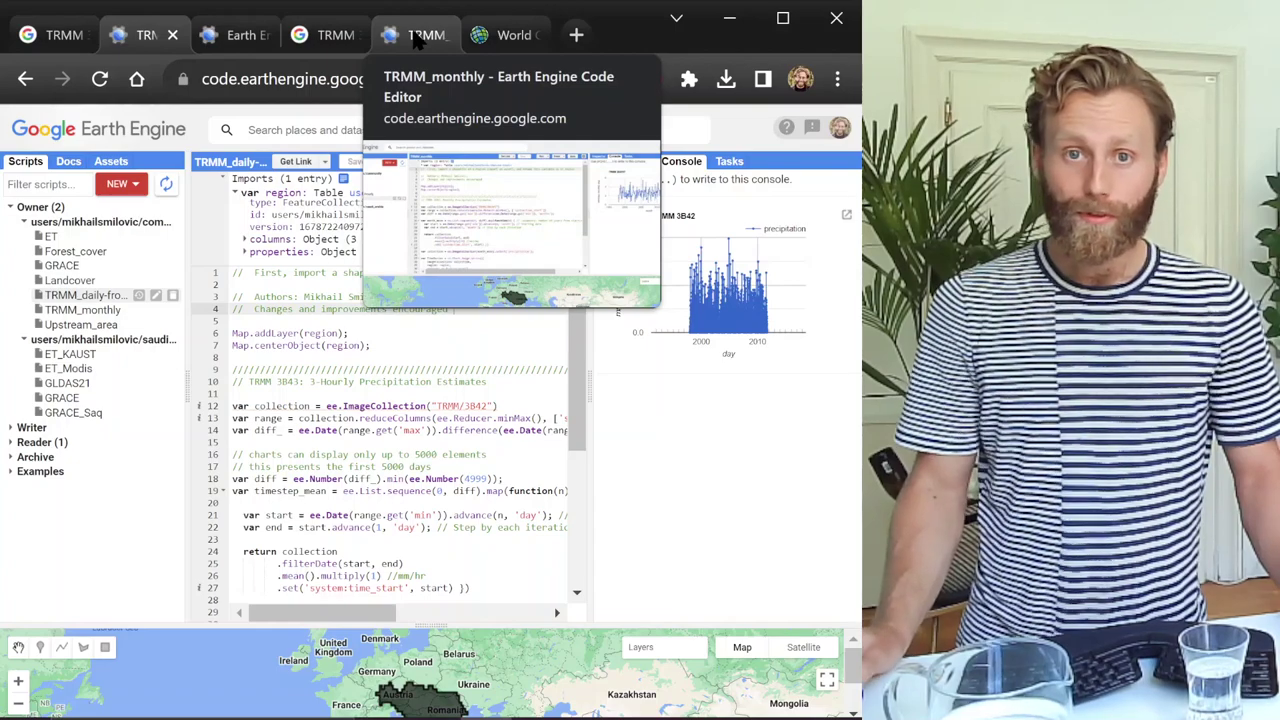
left_click(418, 38)
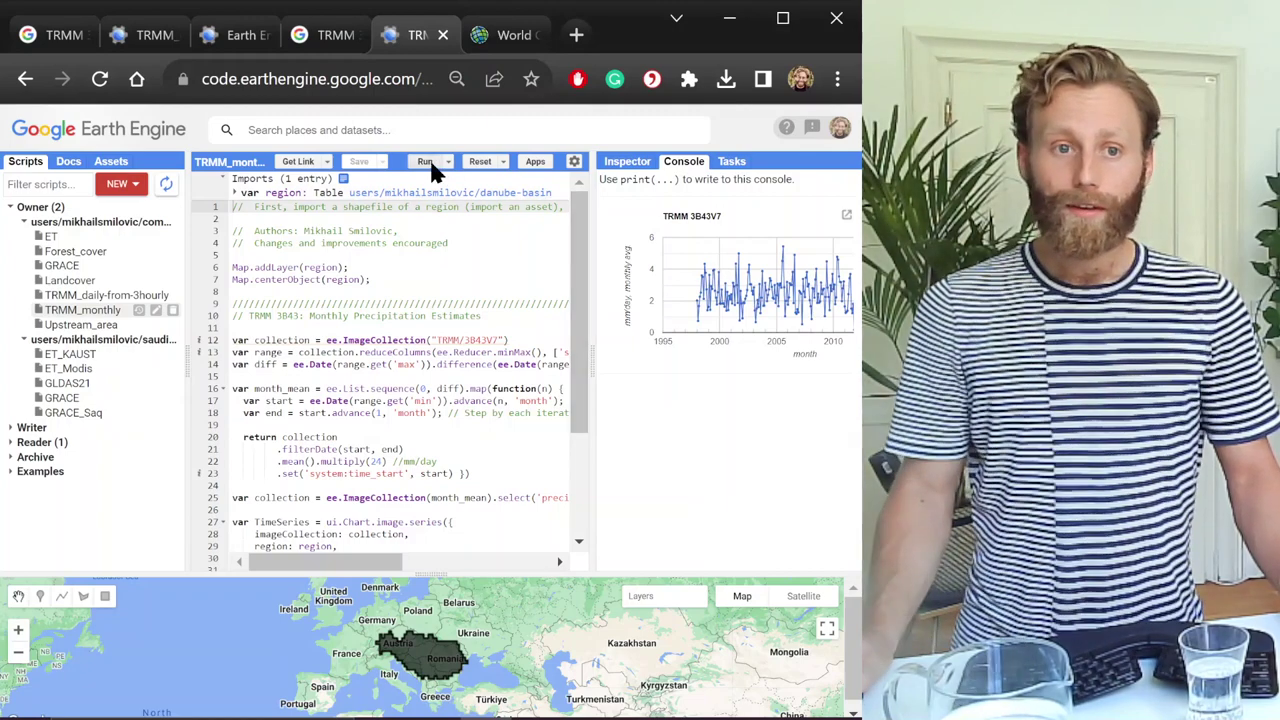
left_click(430, 165)
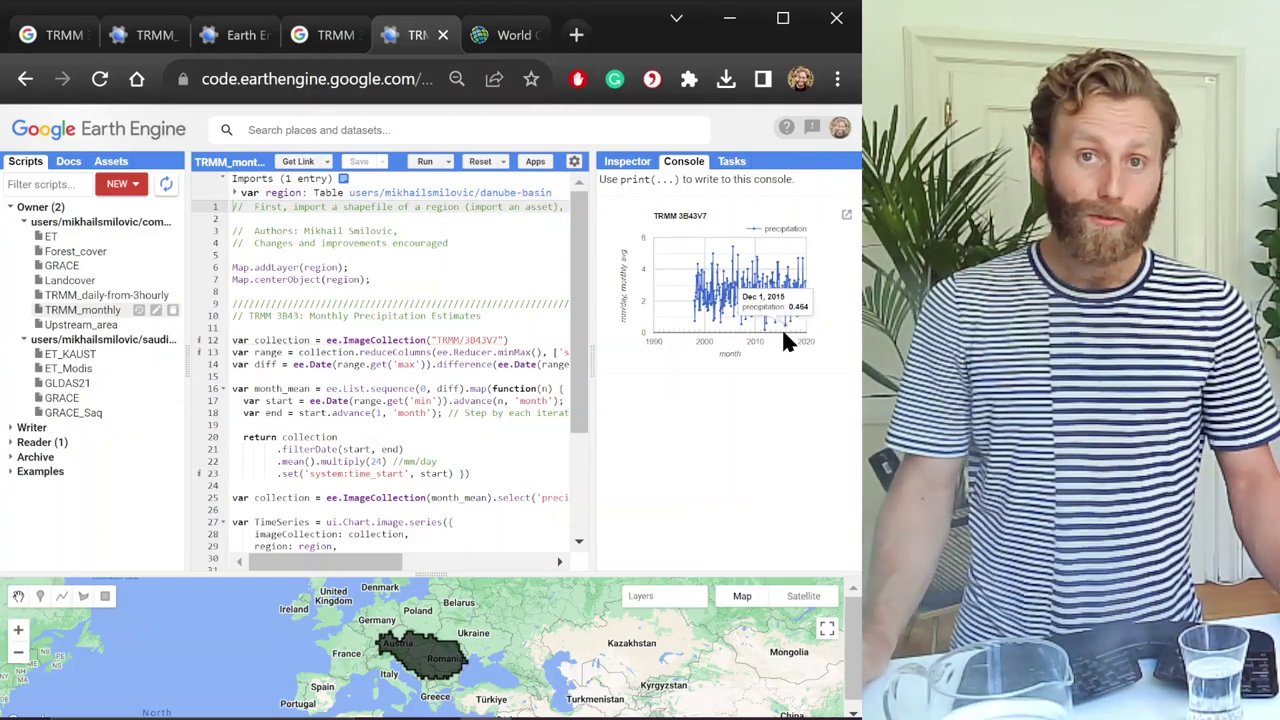
left_click(847, 216)
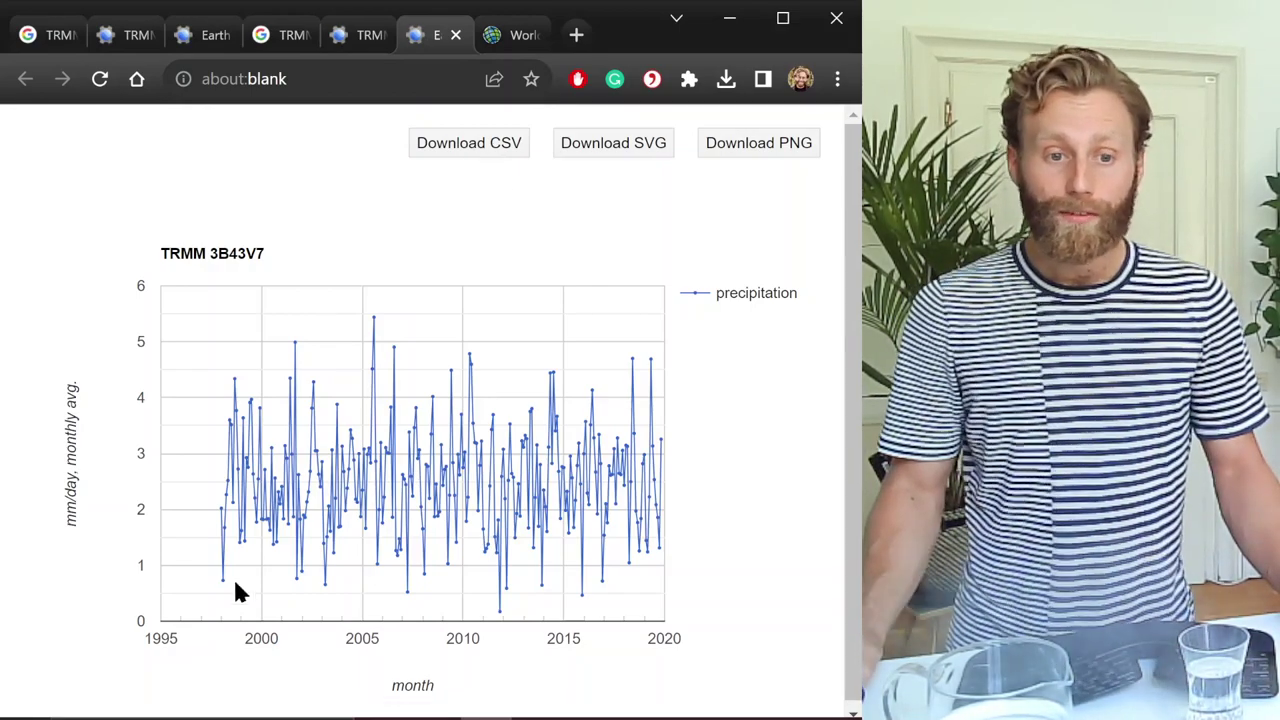
Compare the full-size daily TRMM 3B42 chart with the monthly 3B43V7 chart (about 0.2–5.4 mm/day)
mouse_move(231, 587)
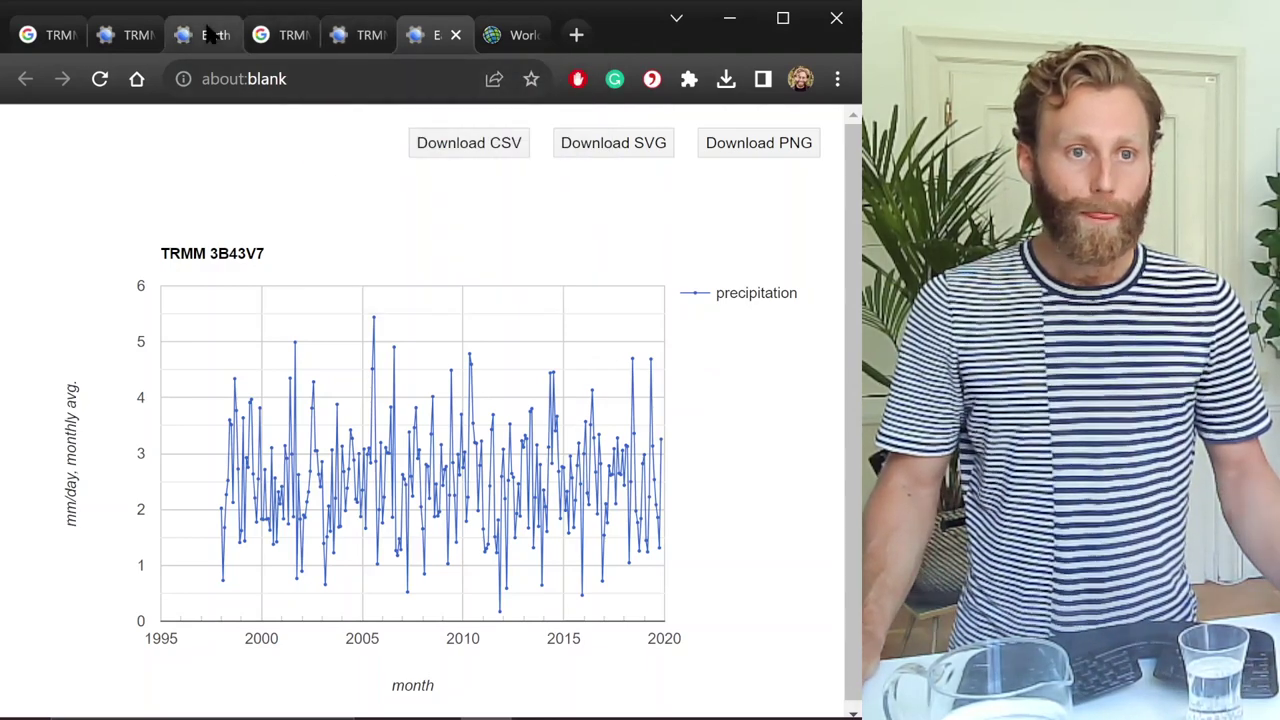
left_click(120, 35)
left_click(200, 38)
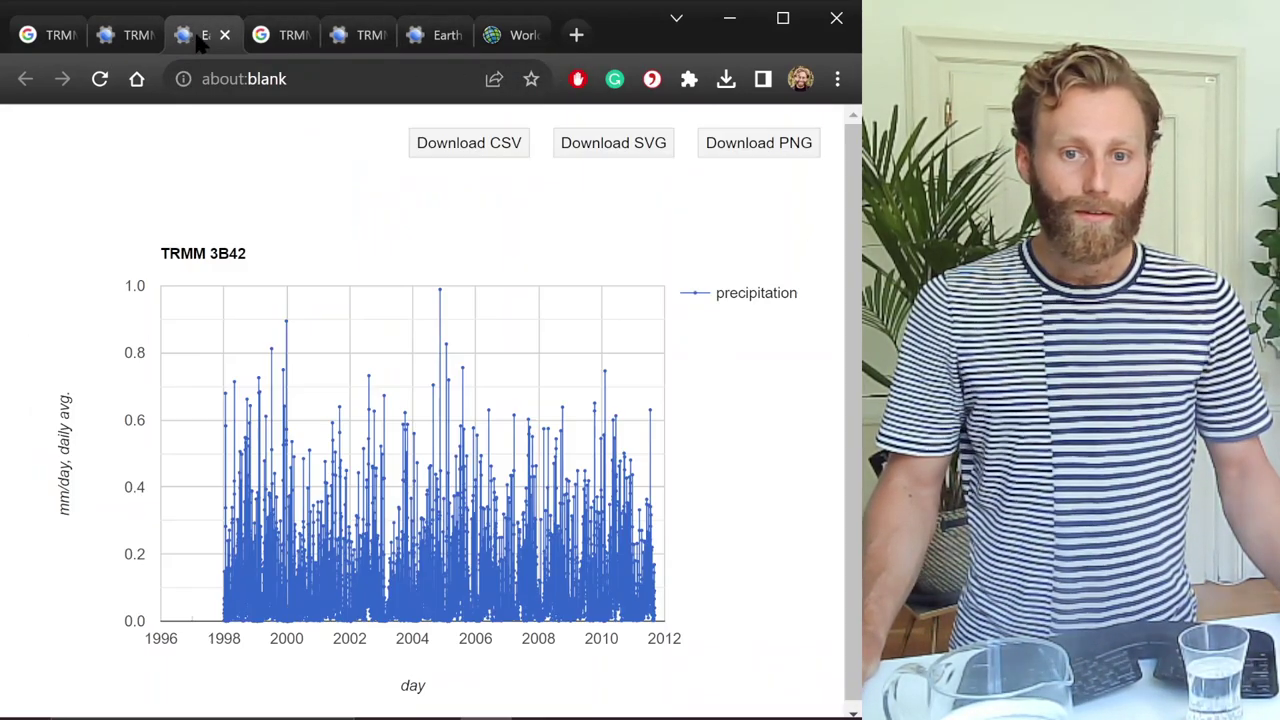
mouse_move(673, 520)
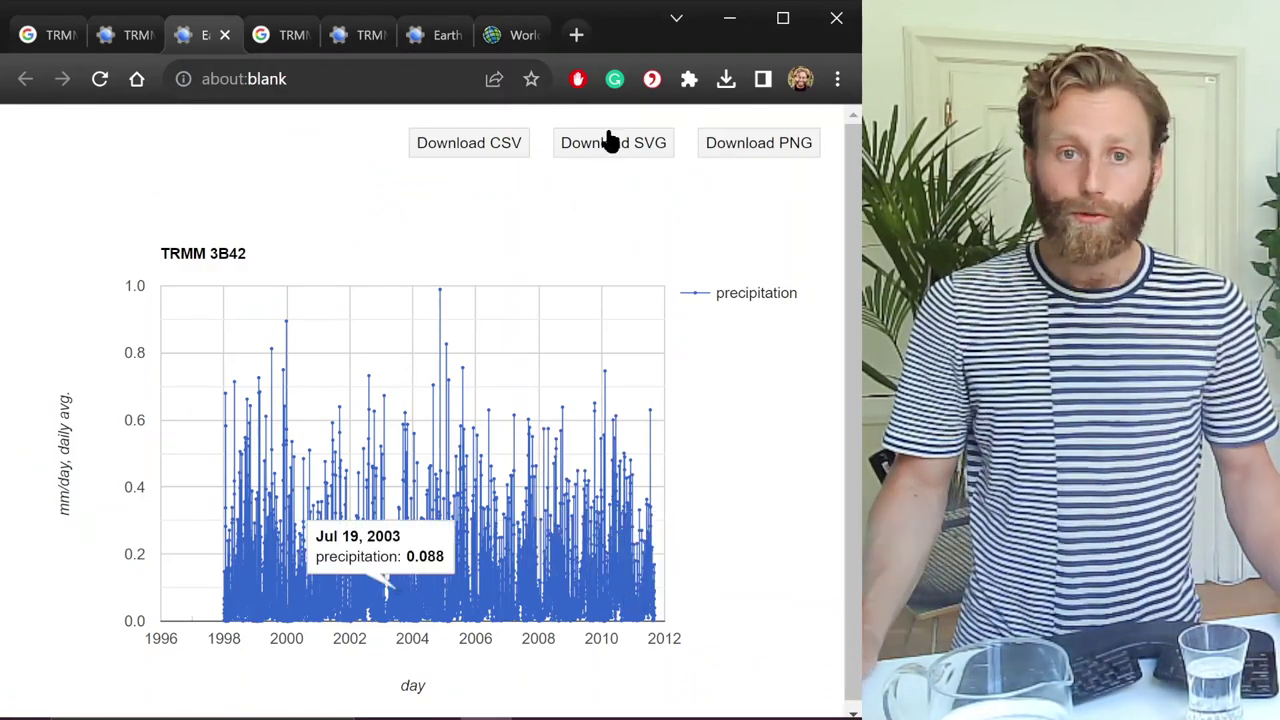
left_click(432, 35)
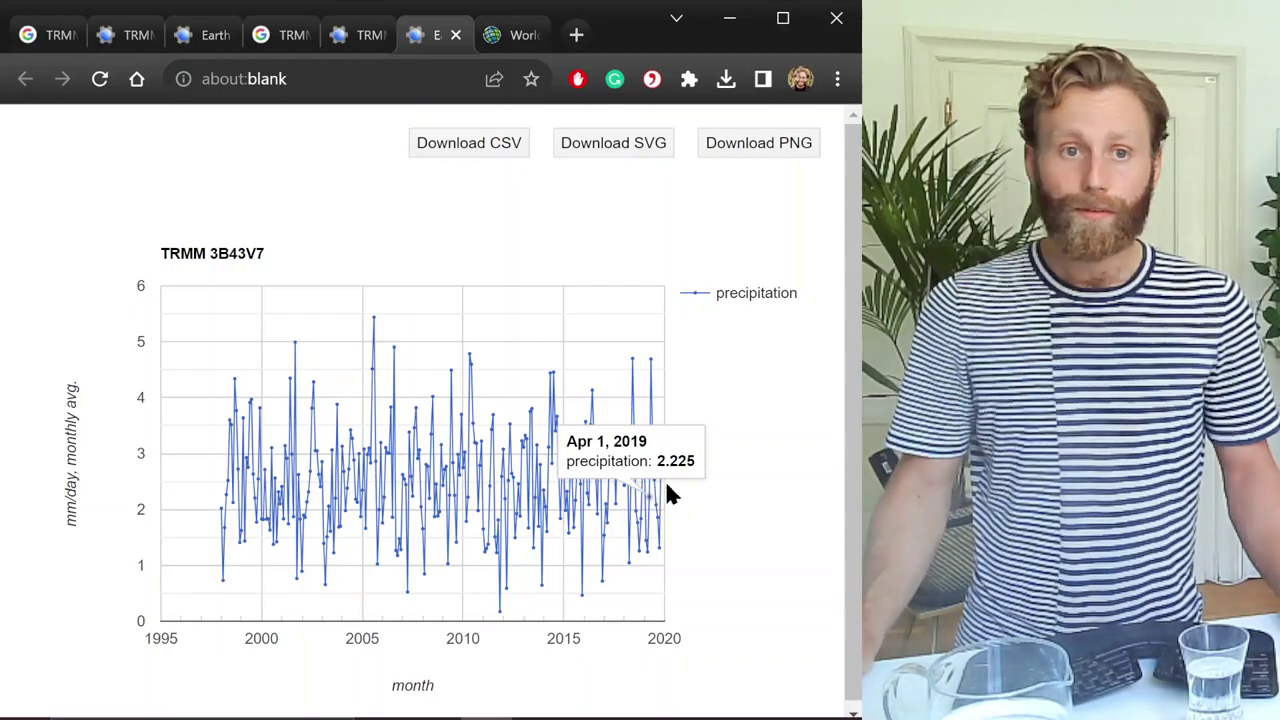
mouse_move(365, 48)
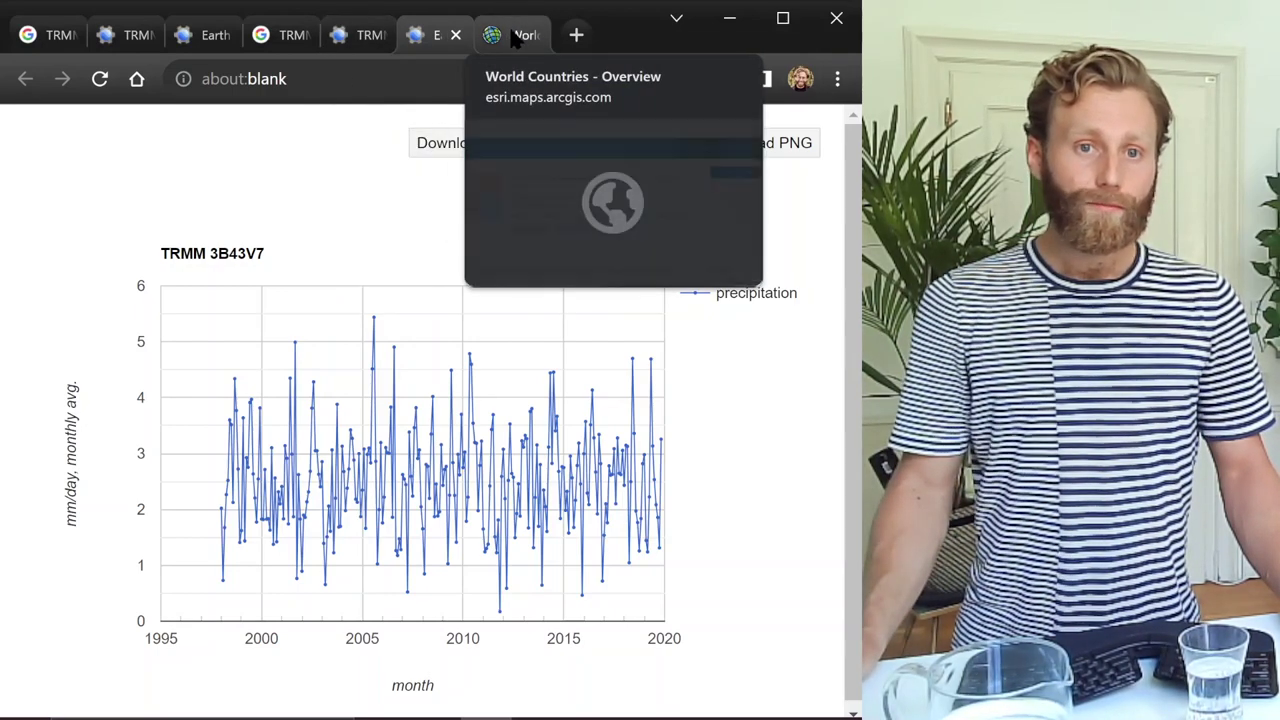
Check the ArcGIS World Countries page address, then go back to the TRMM_monthly script
left_click(515, 38)
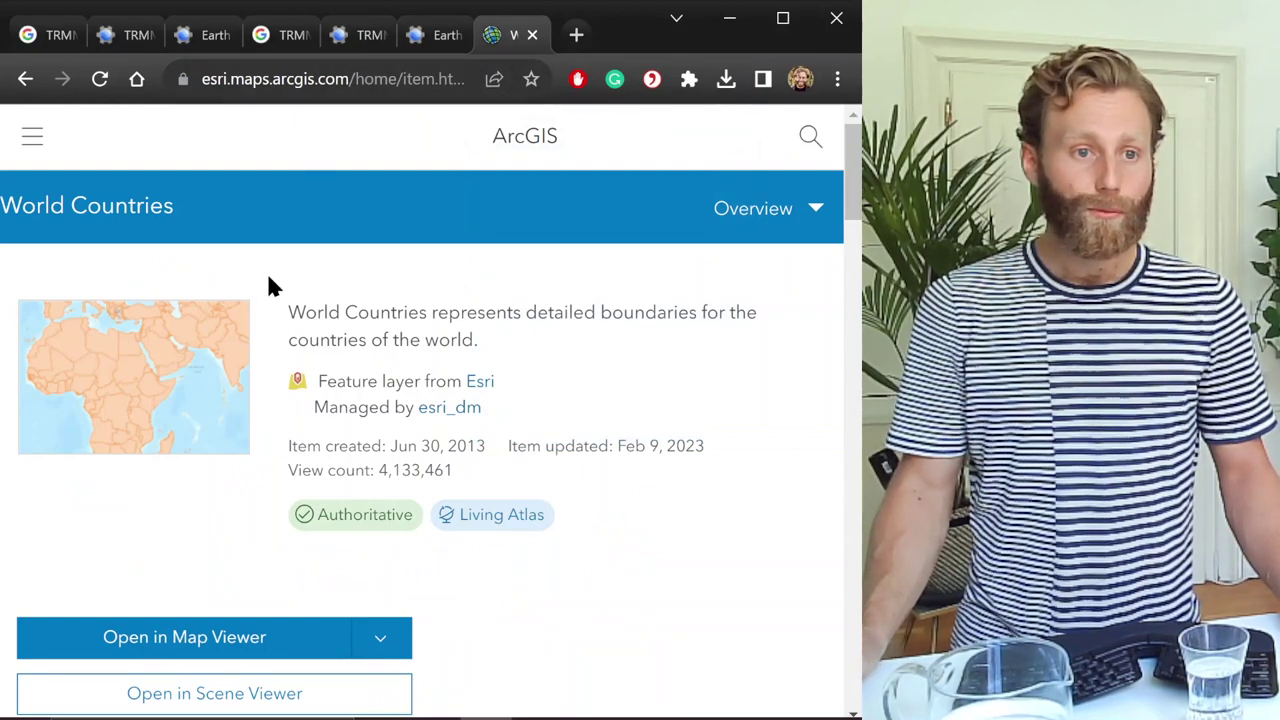
left_click(341, 84)
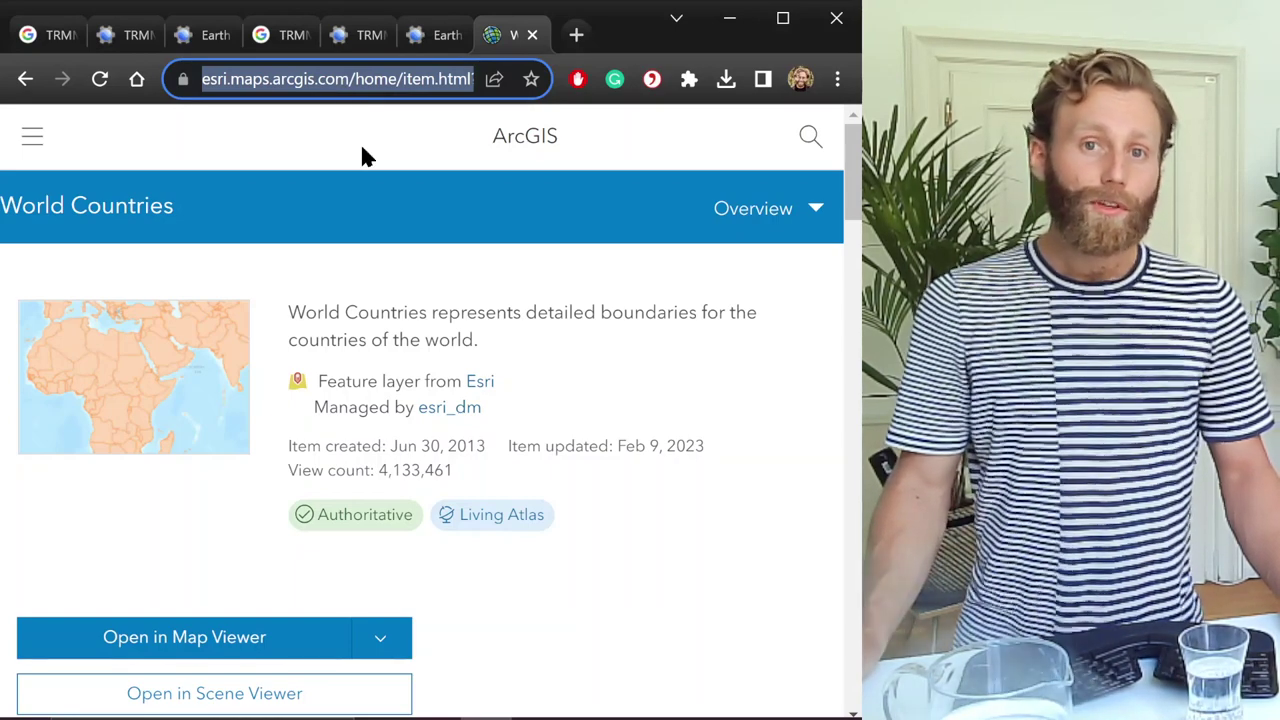
left_click(363, 148)
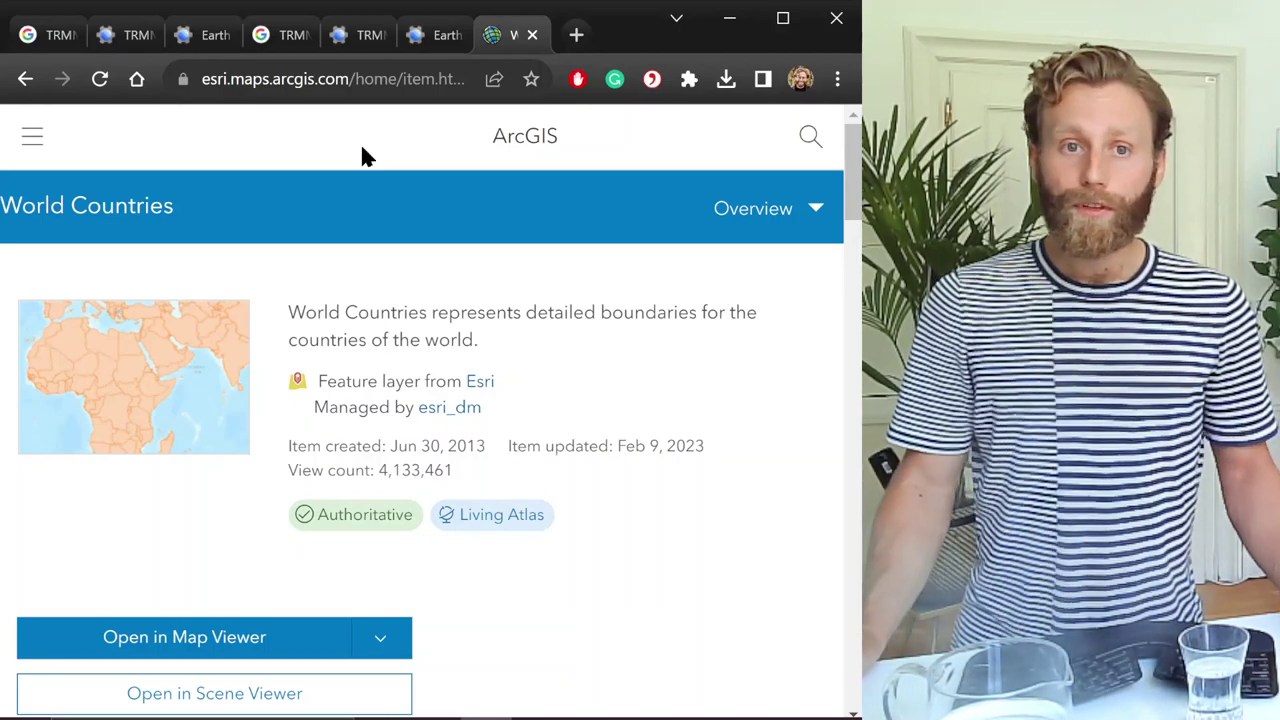
left_click(358, 36)
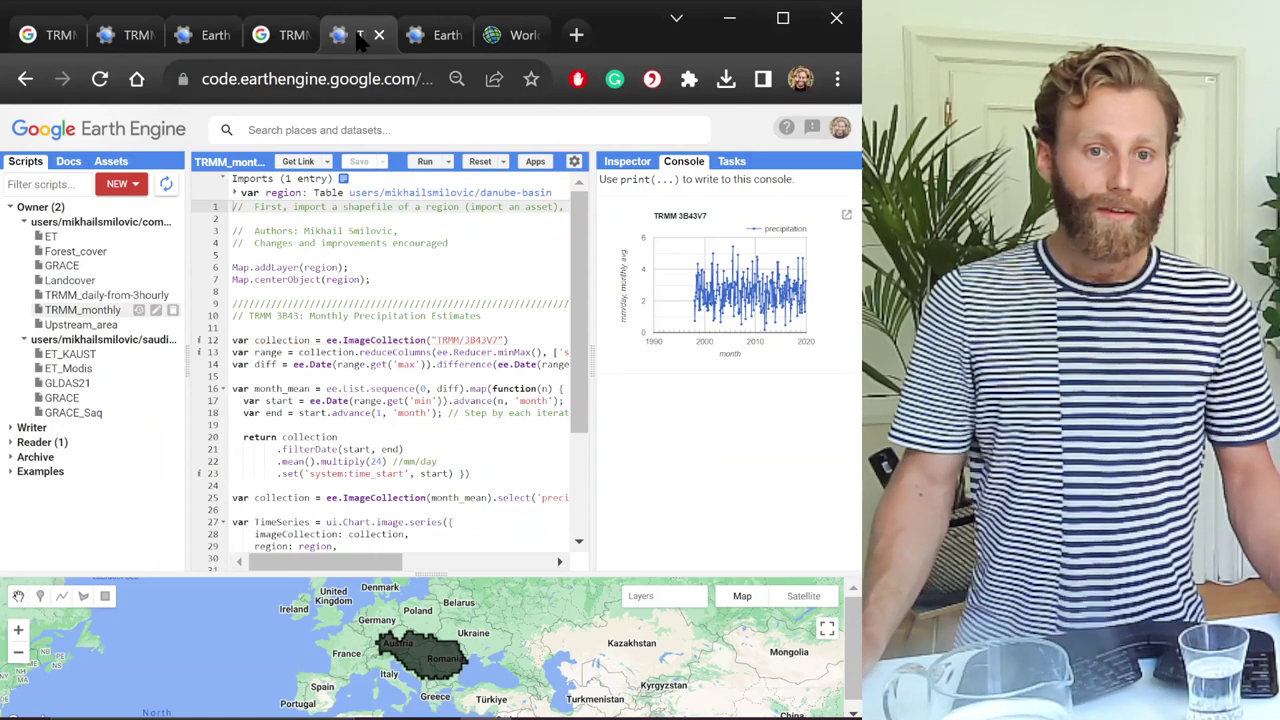
From the Assets list, start a new Shape files upload and open the file picker
left_click(114, 165)
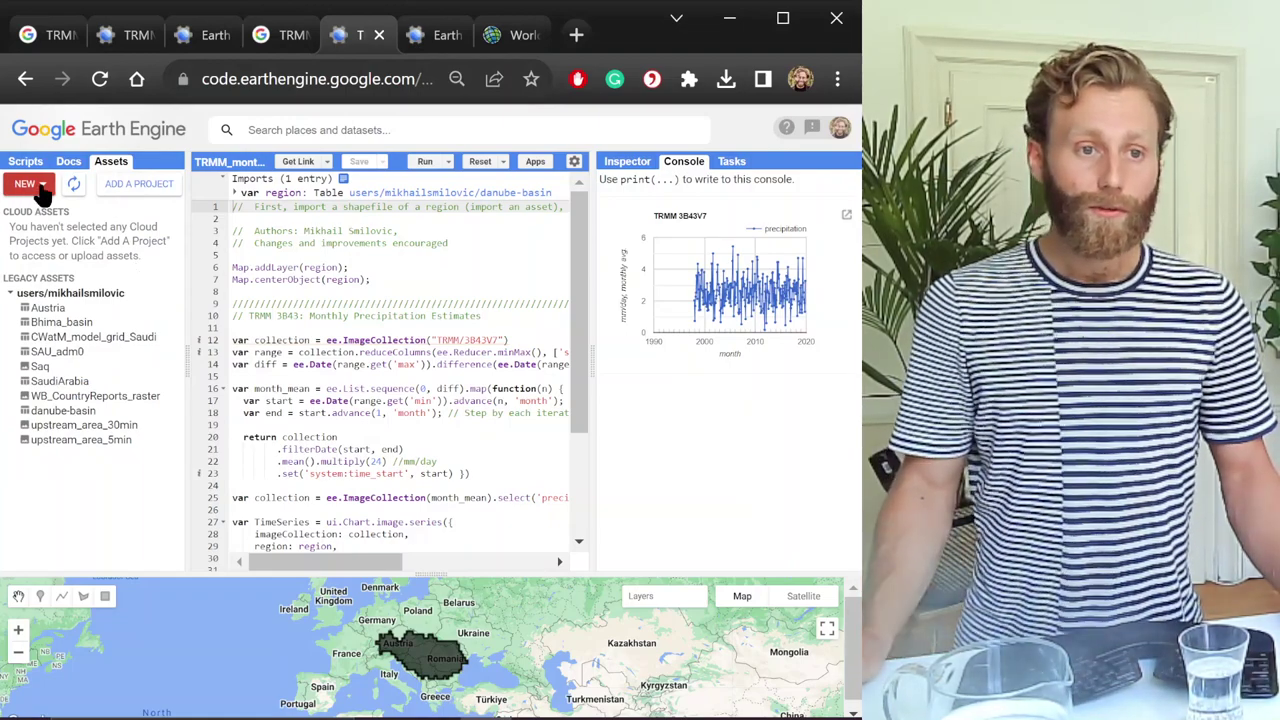
left_click(42, 193)
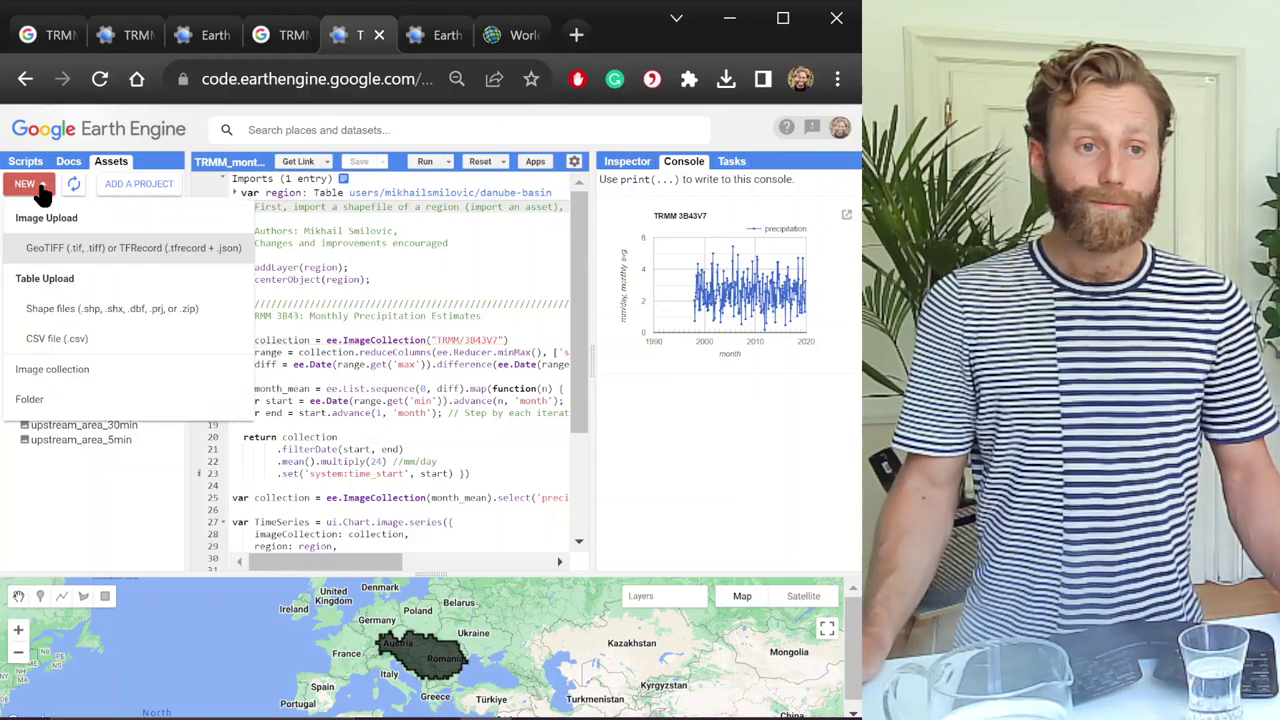
left_click(73, 312)
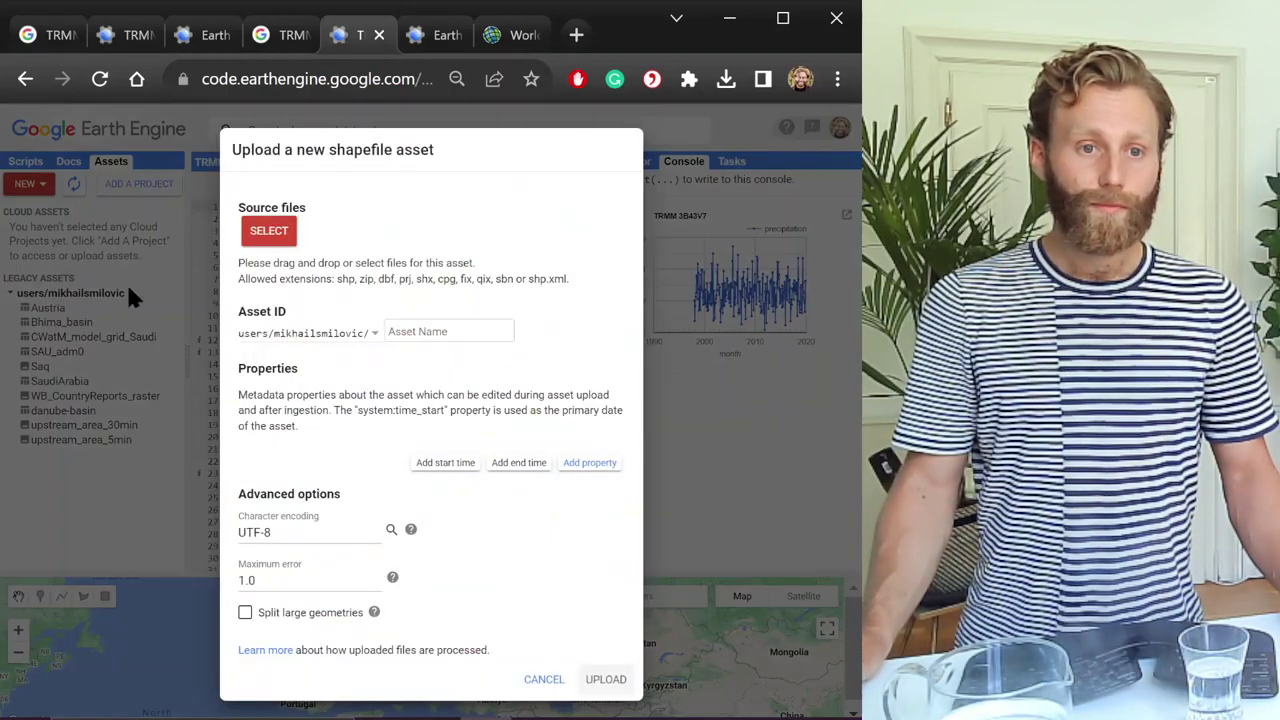
left_click(260, 232)
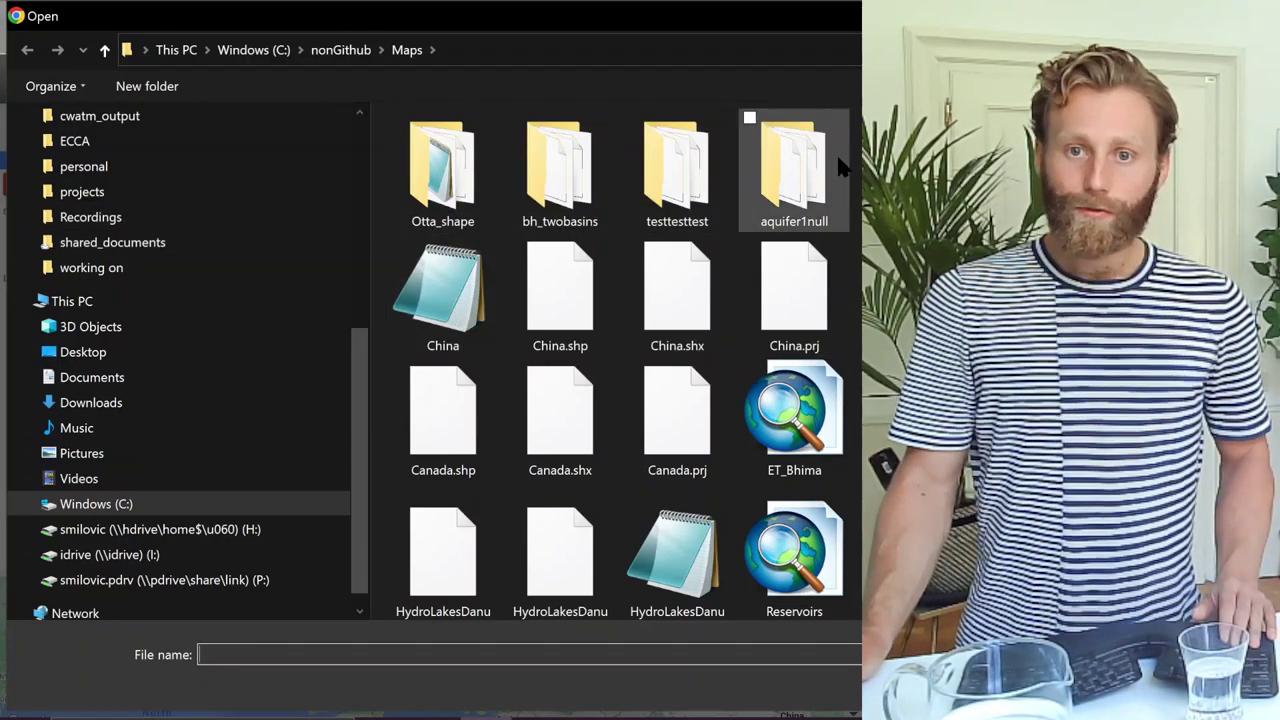
Show the Maps folder in Details view, sorted by date with newest first
right_click(842, 103)
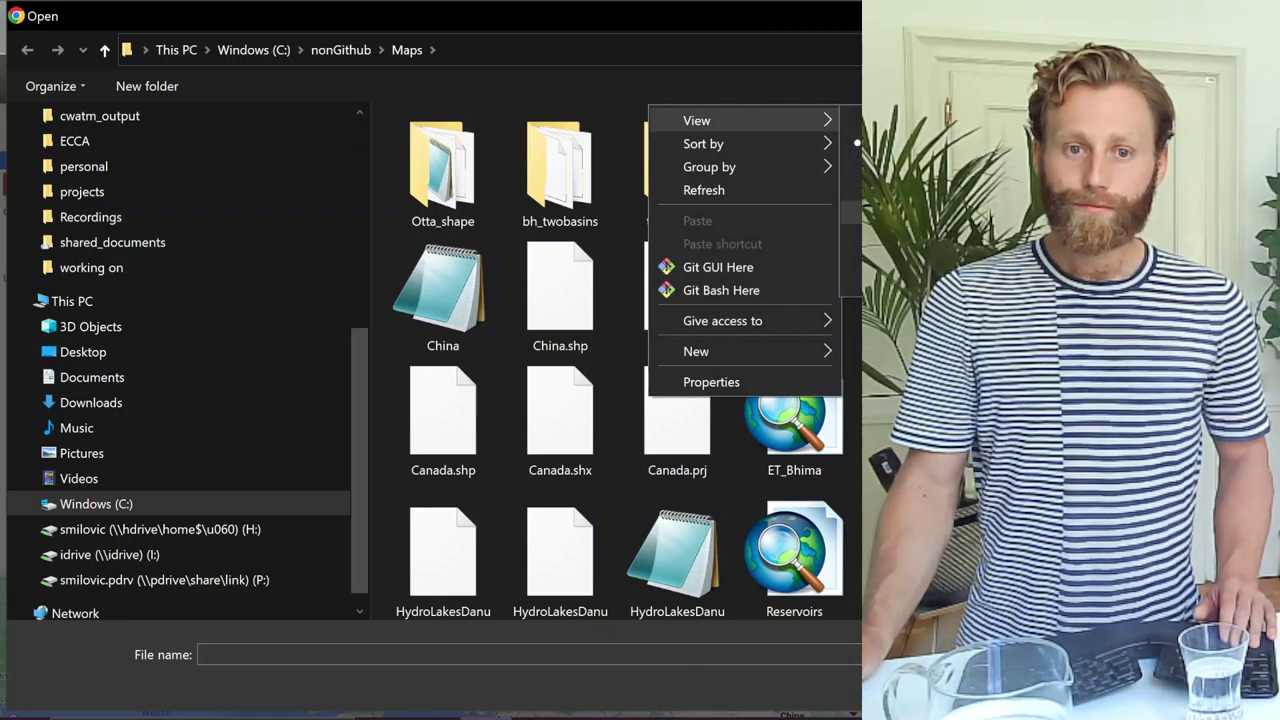
key("ctrl+shift+5")
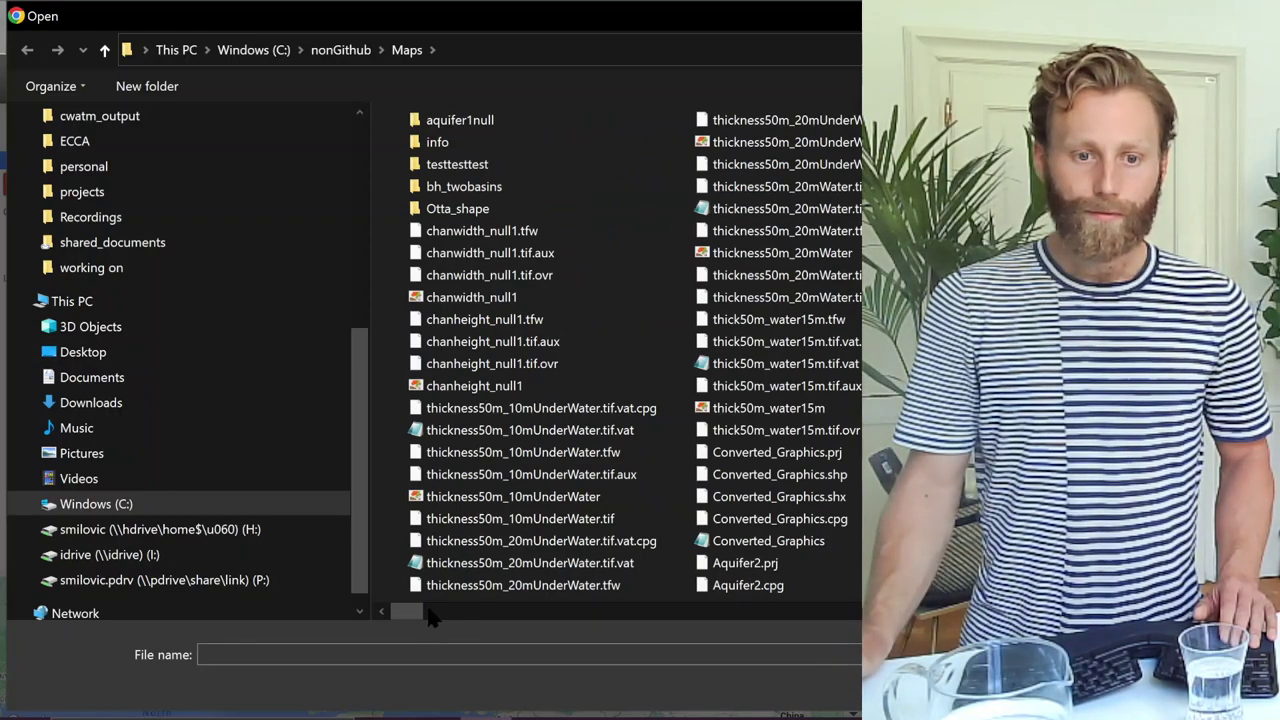
left_click_drag(420, 611, 820, 612)
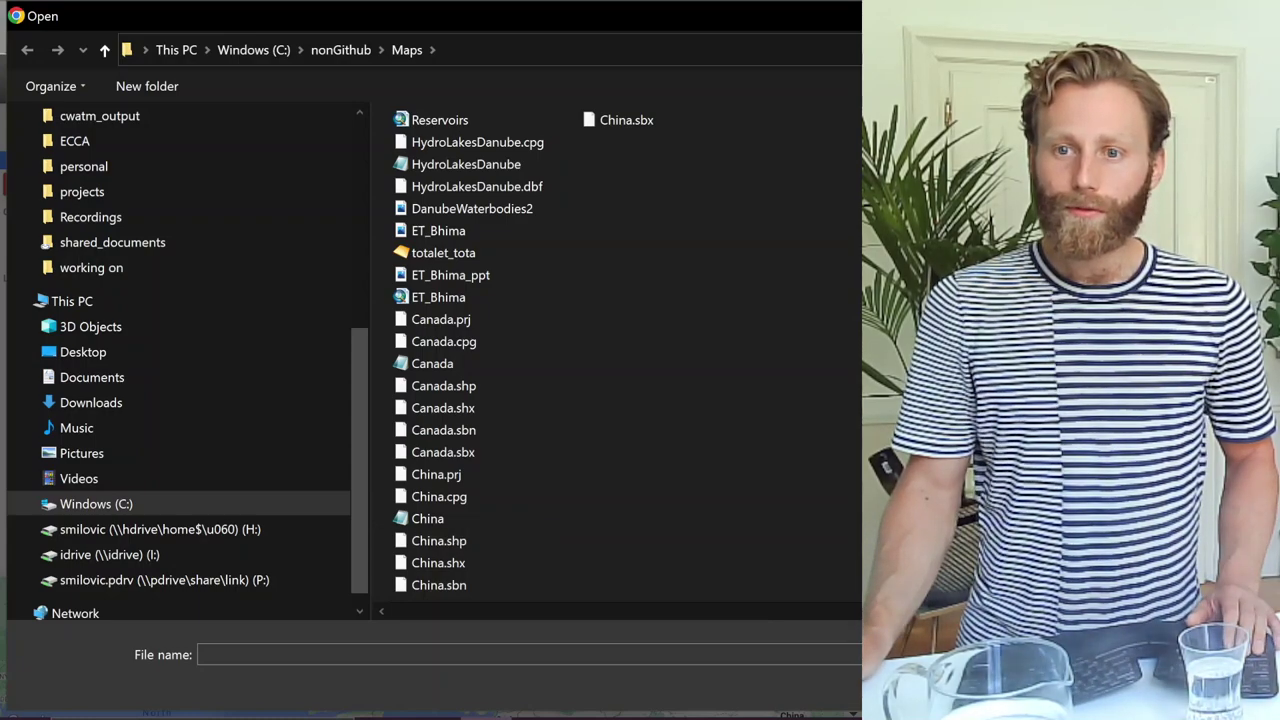
key("ctrl+shift+6")
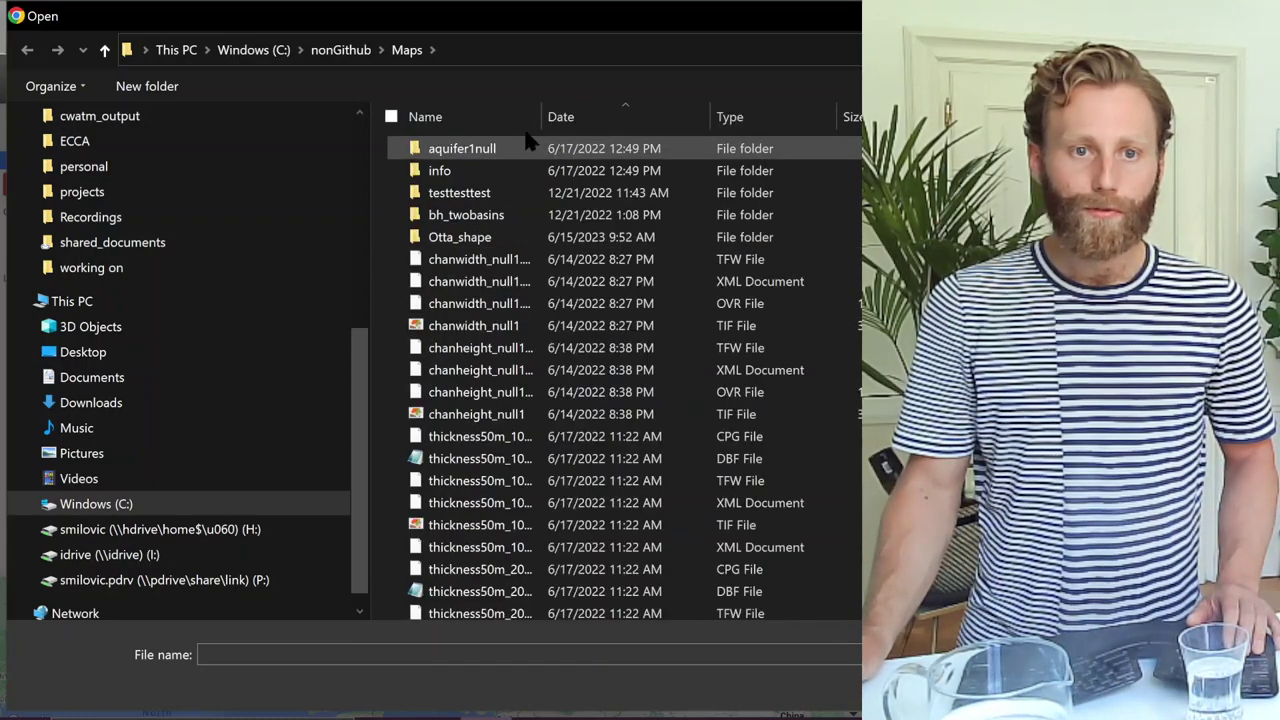
left_click(634, 119)
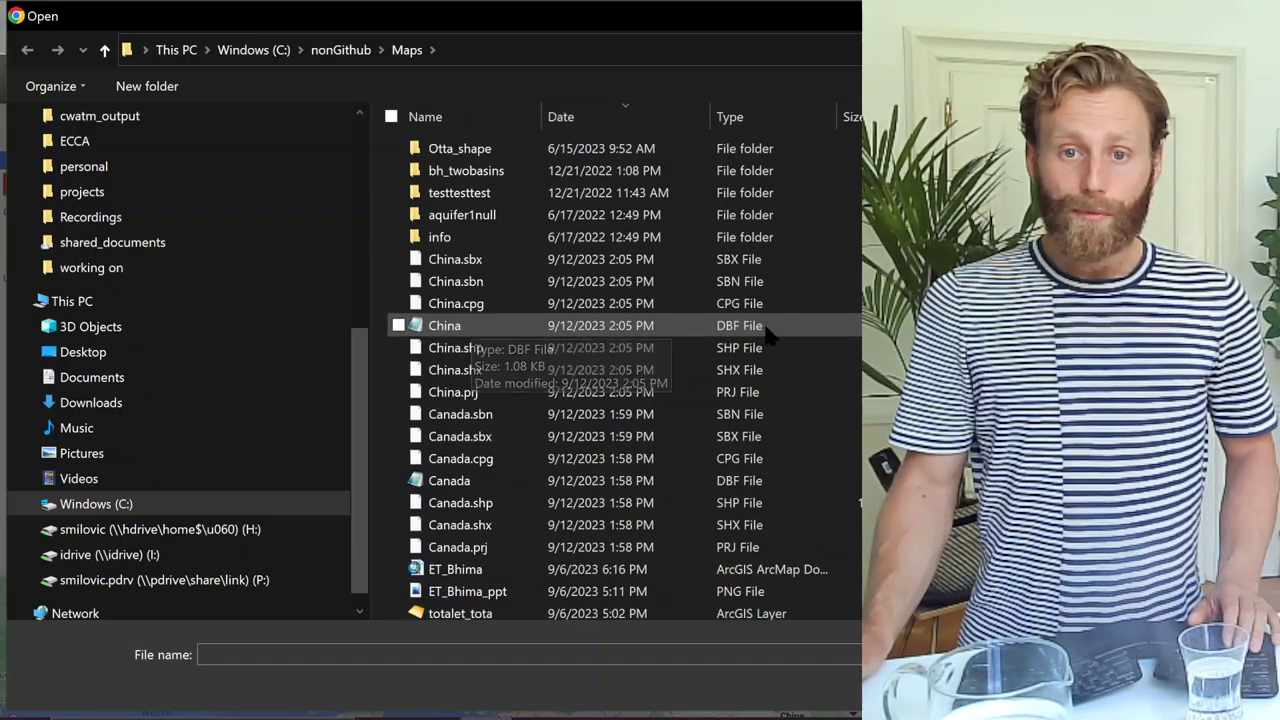
Select China.dbf, China.shp, China.shx and China.prj and open them for upload
left_click(766, 330)
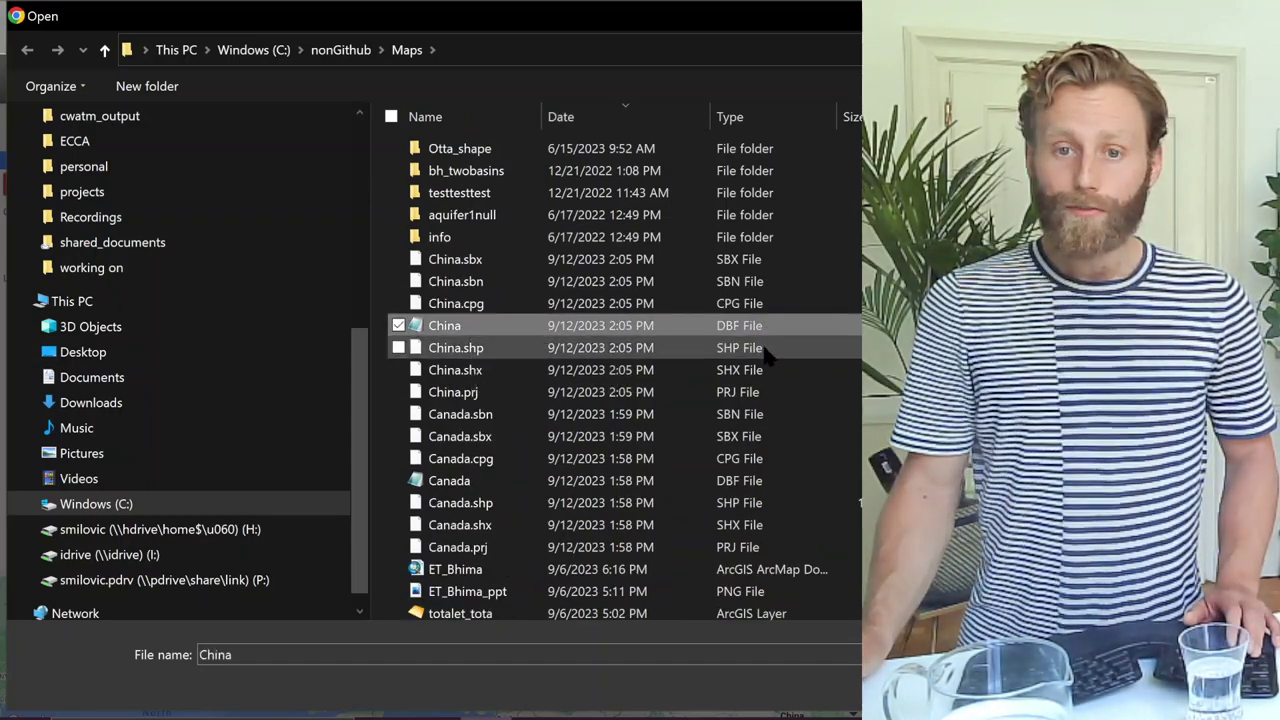
left_click(766, 350, "ctrl")
left_click(766, 371, "ctrl")
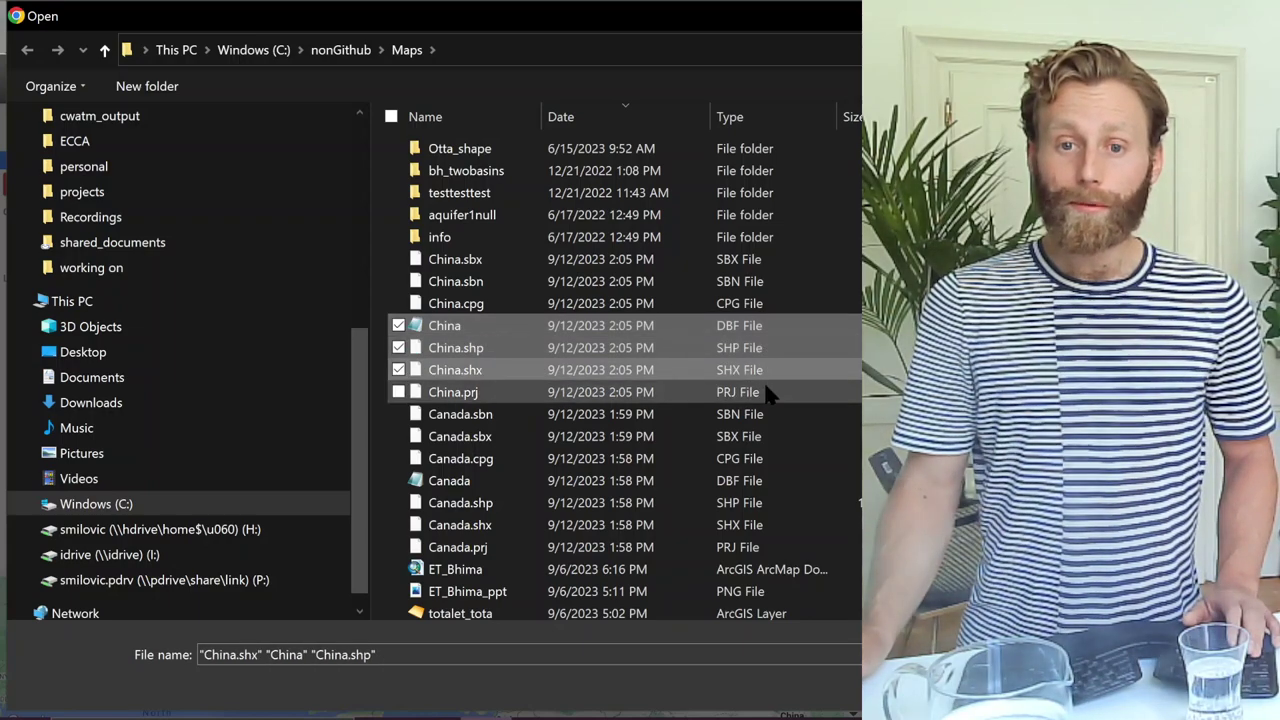
left_click(770, 393, "ctrl")
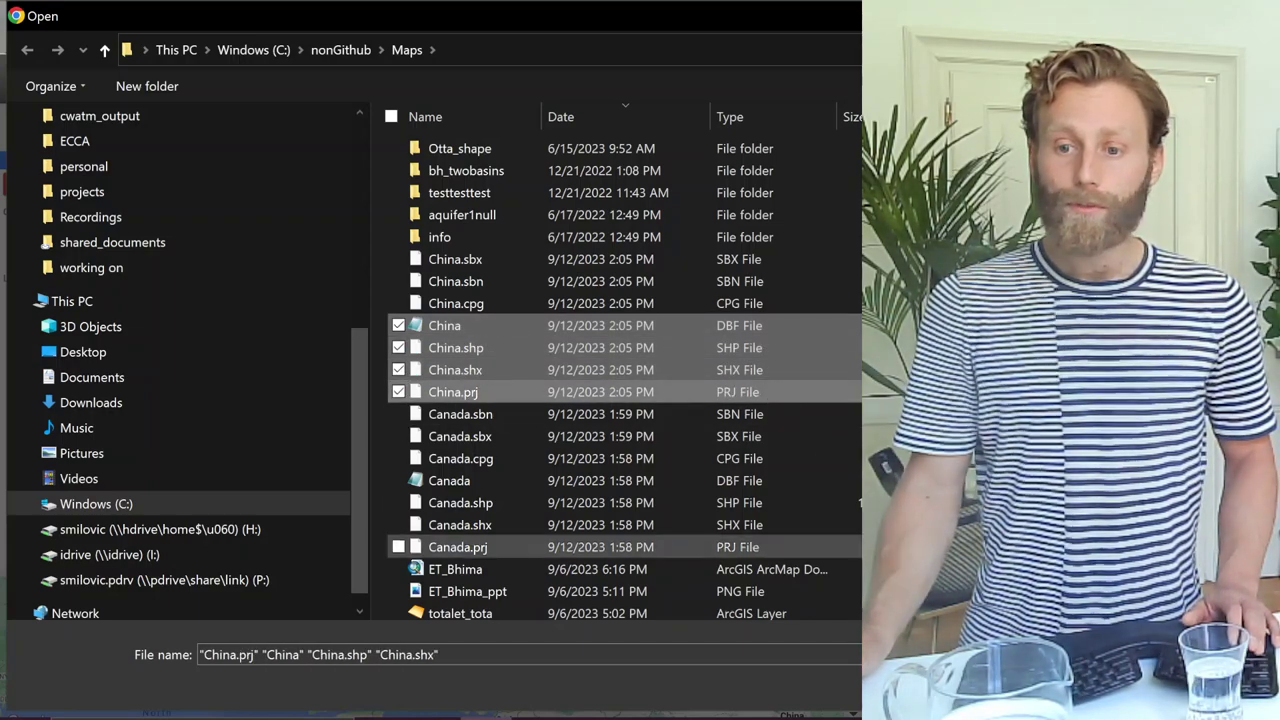
key("Return")
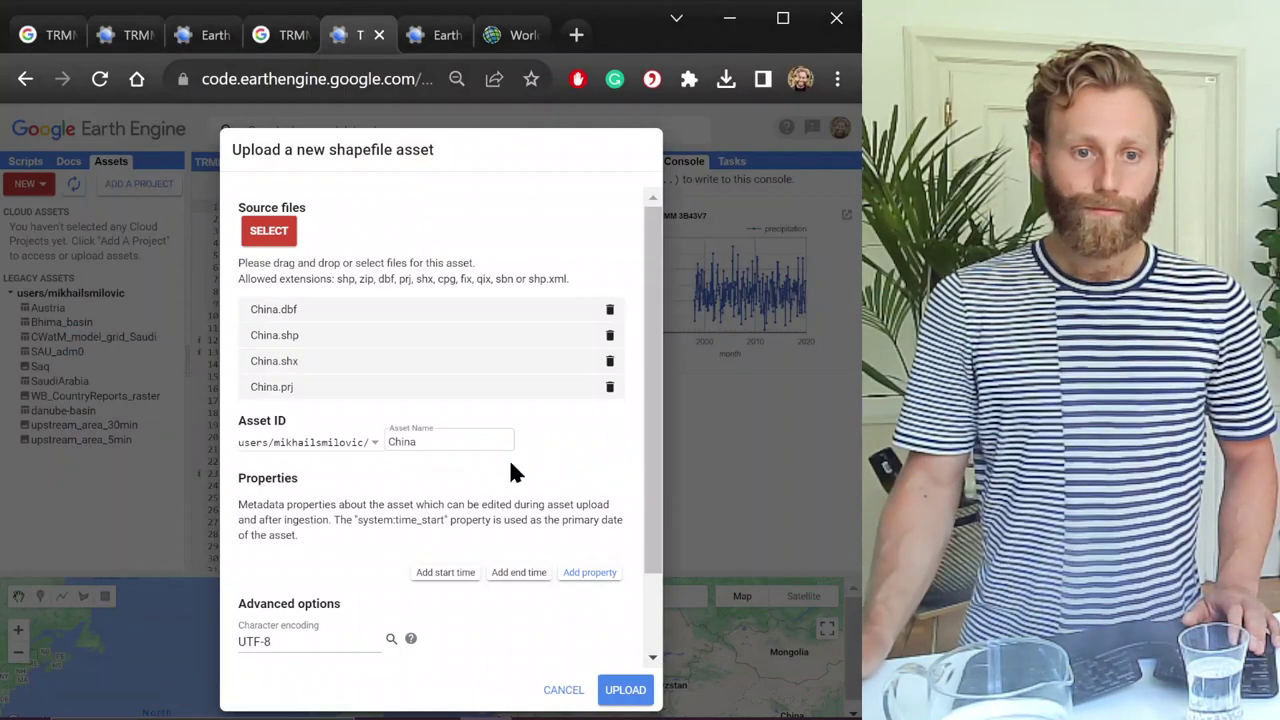
Upload the four China files as asset China and show the ingest task list
left_click(445, 444)
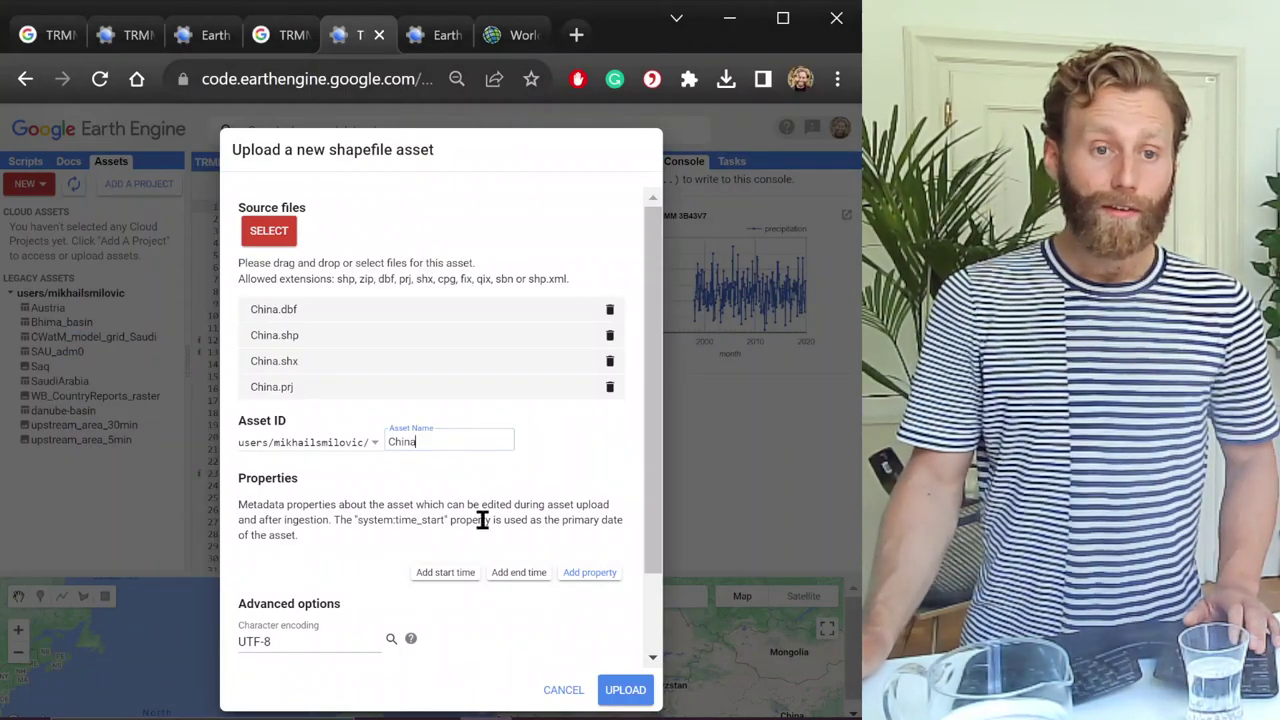
left_click(625, 690)
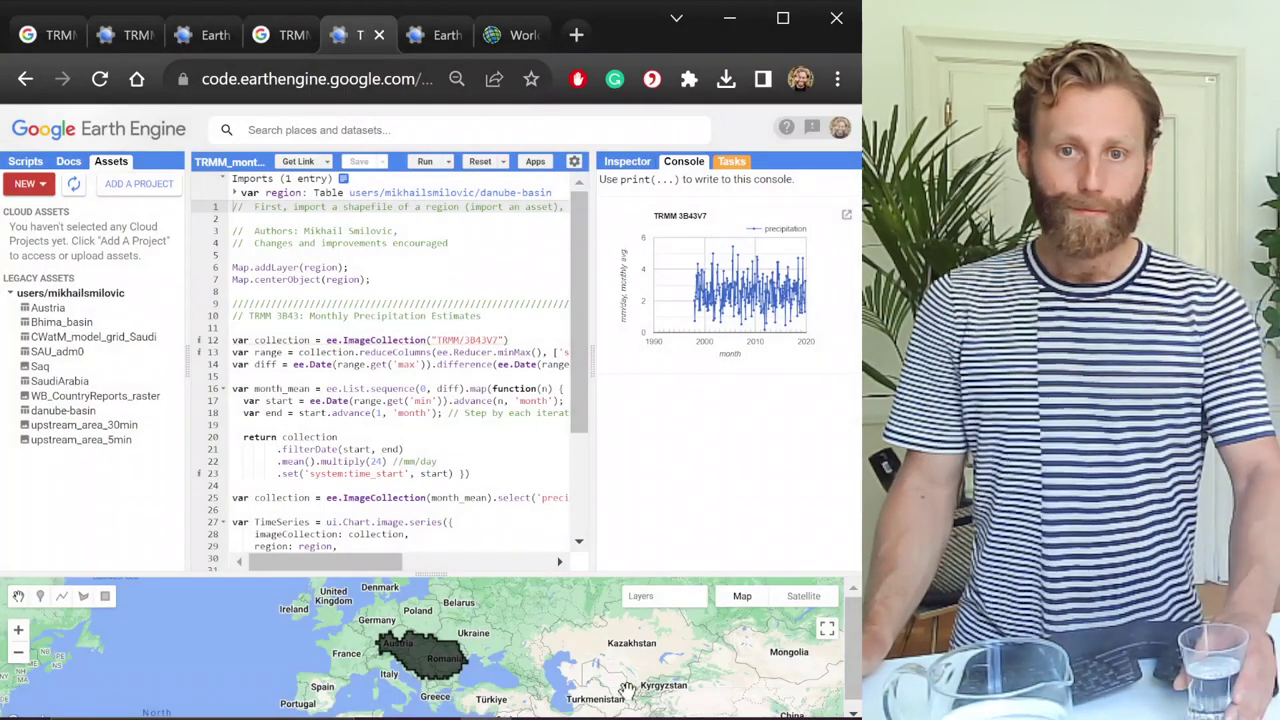
left_click(736, 162)
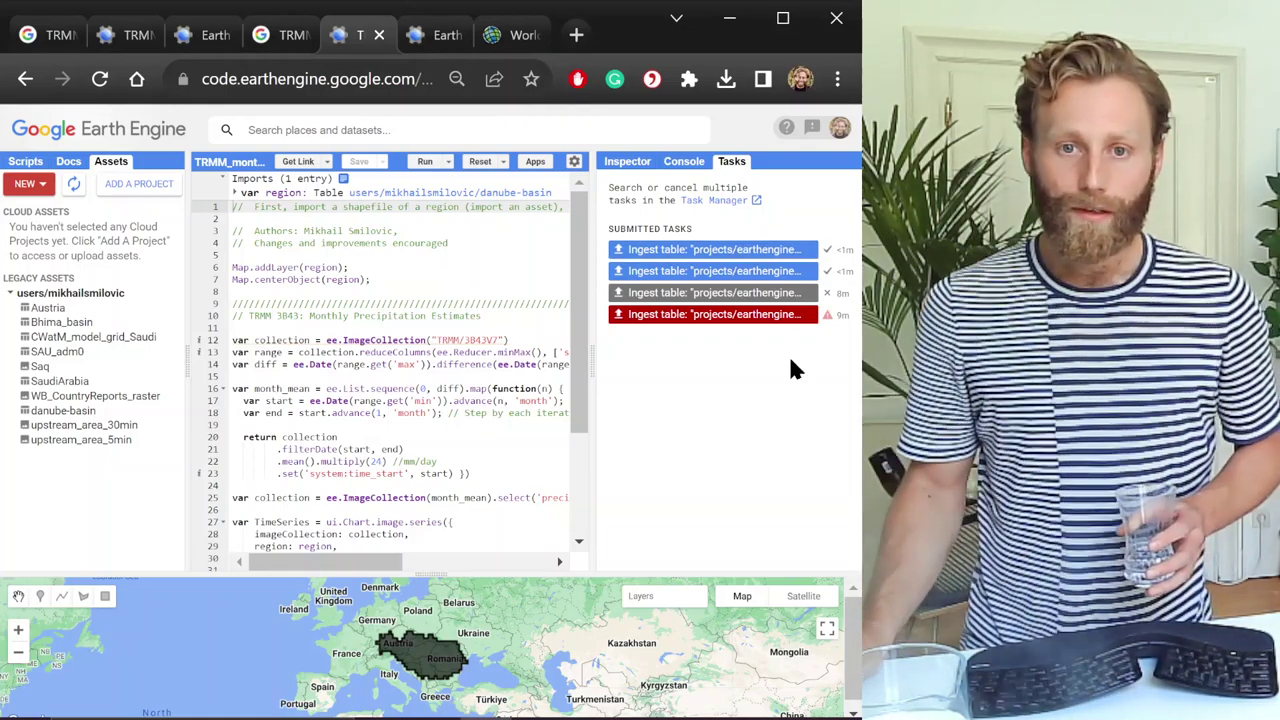
Open the uploaded China asset and replace its description with 'Country of China, der'
left_click(721, 248)
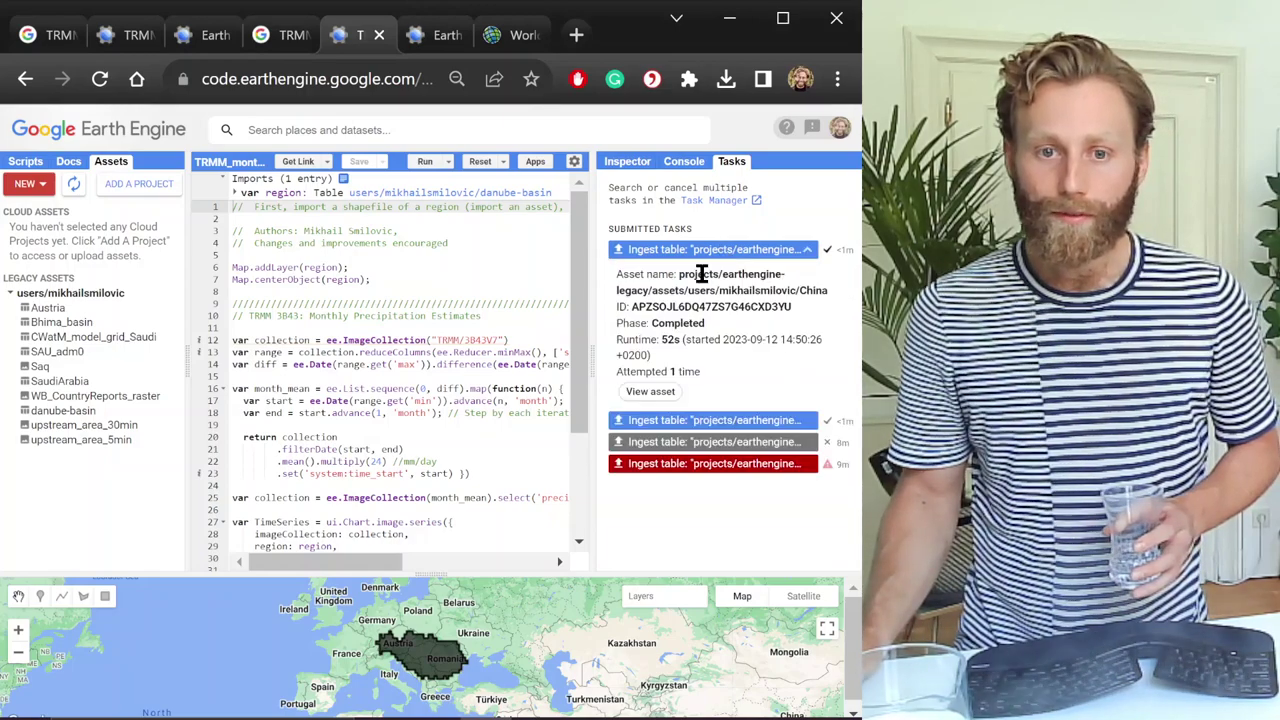
left_click(650, 391)
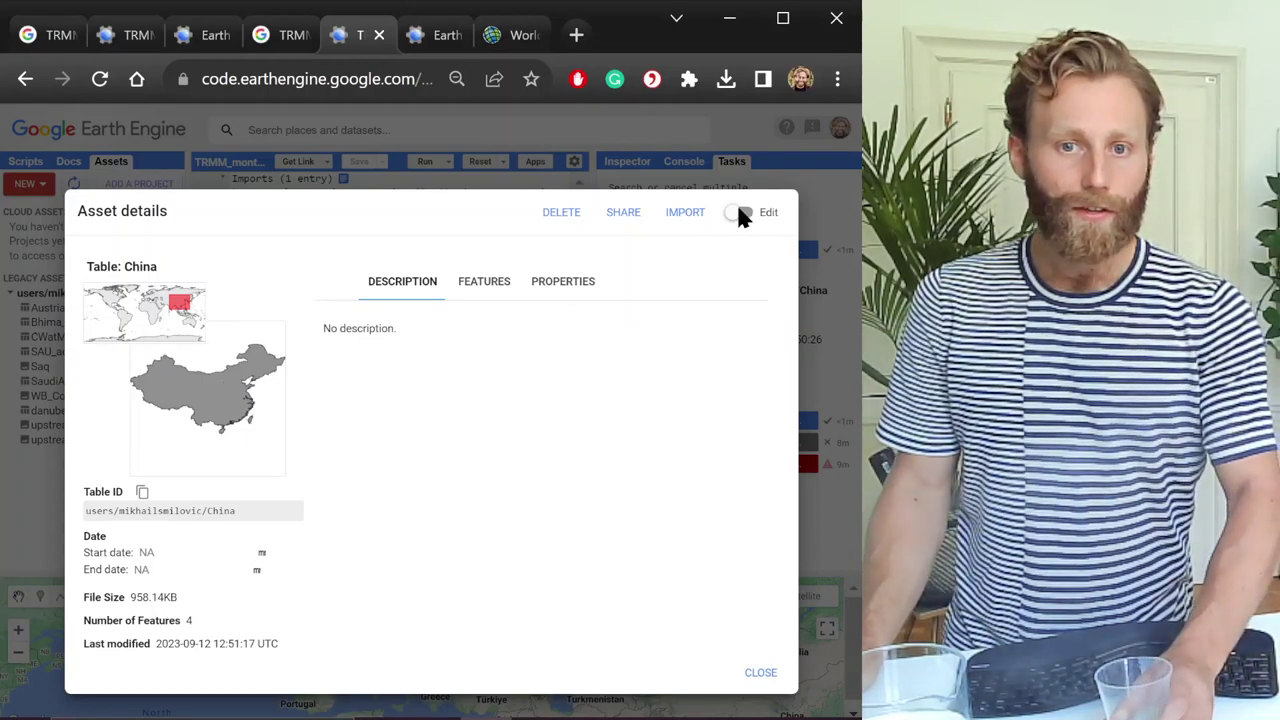
left_click(741, 214)
left_click(405, 328)
left_click_drag(405, 328, 280, 316)
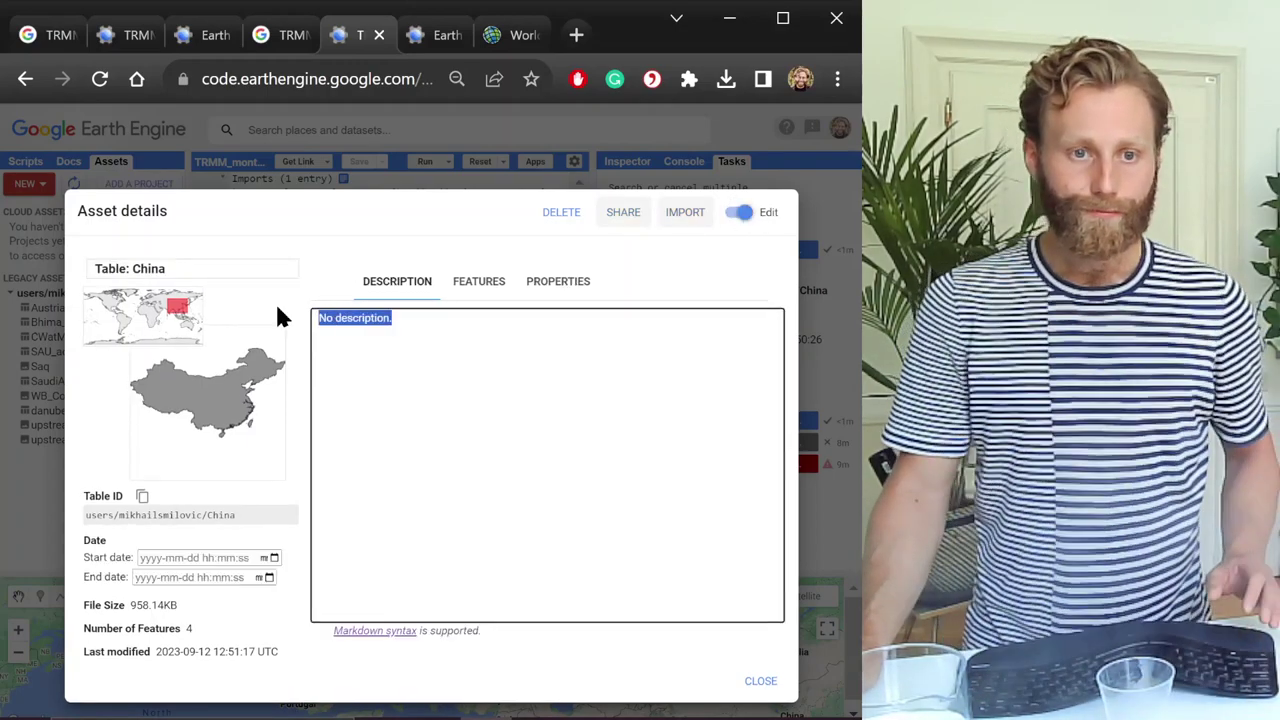
type("Country o")
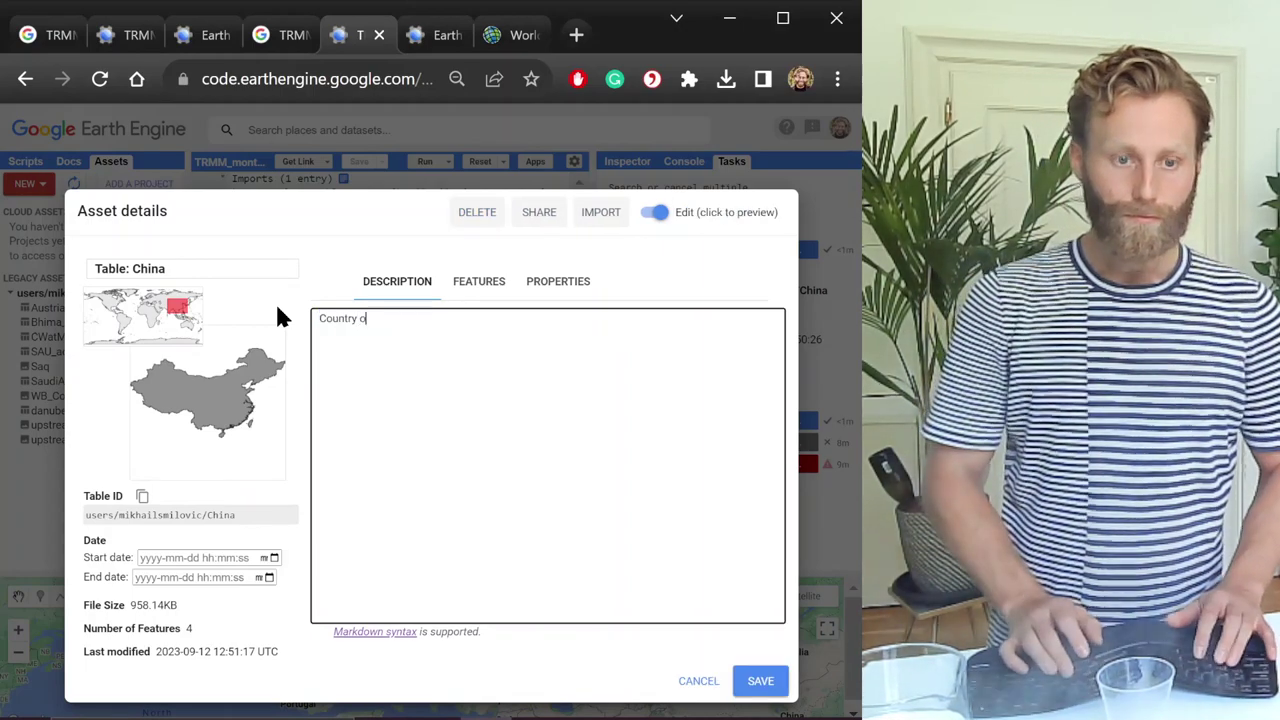
type("f China, derived from")
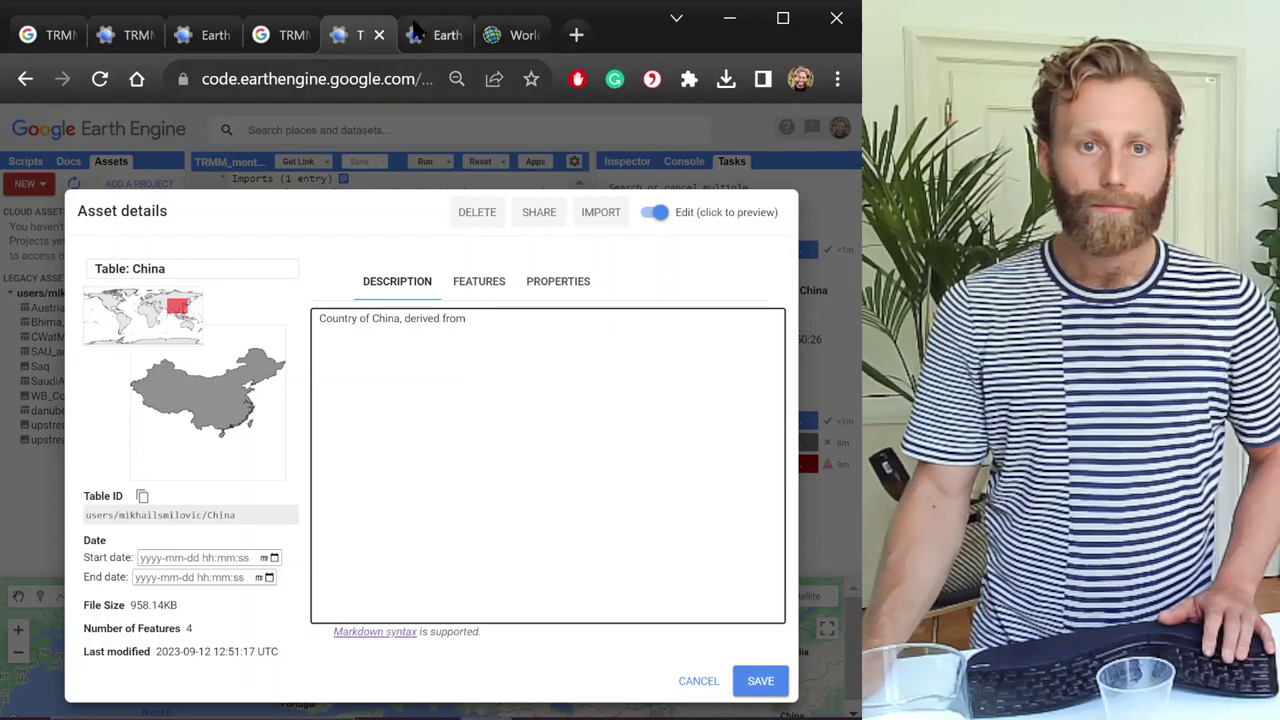
Paste the ArcGIS World Countries page URL into the description and preview it
left_click(510, 35)
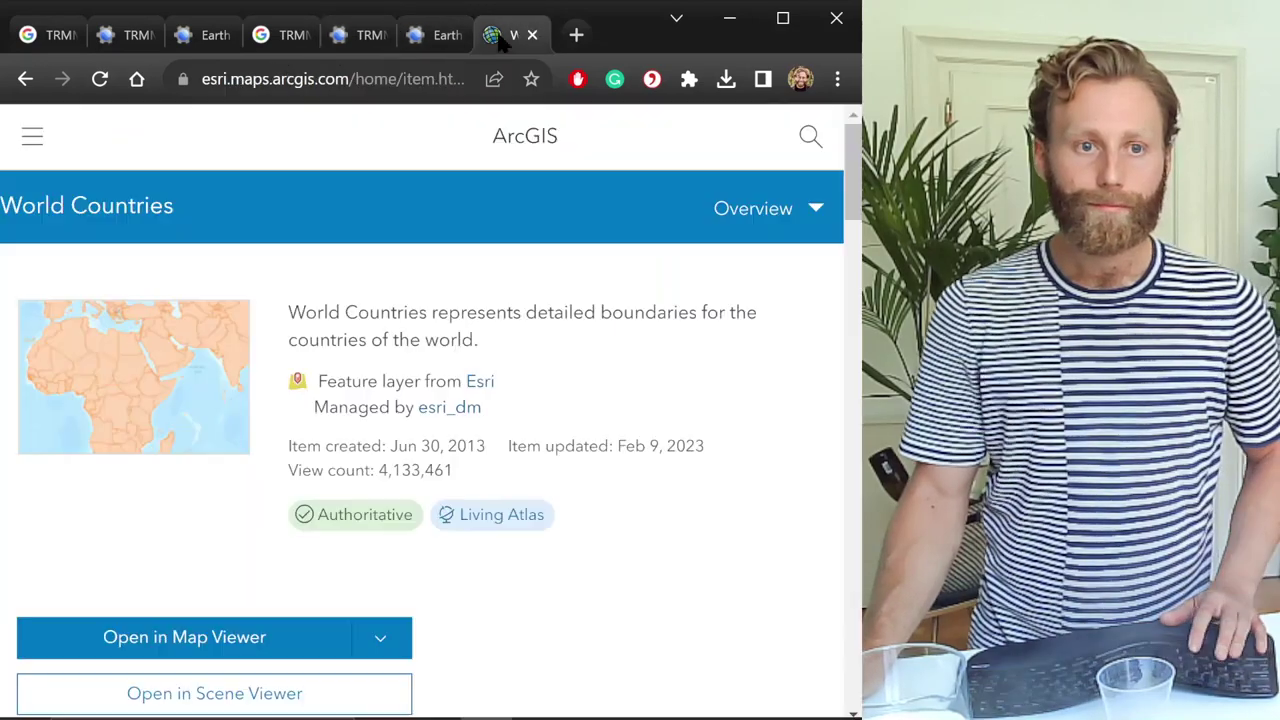
left_click(385, 80)
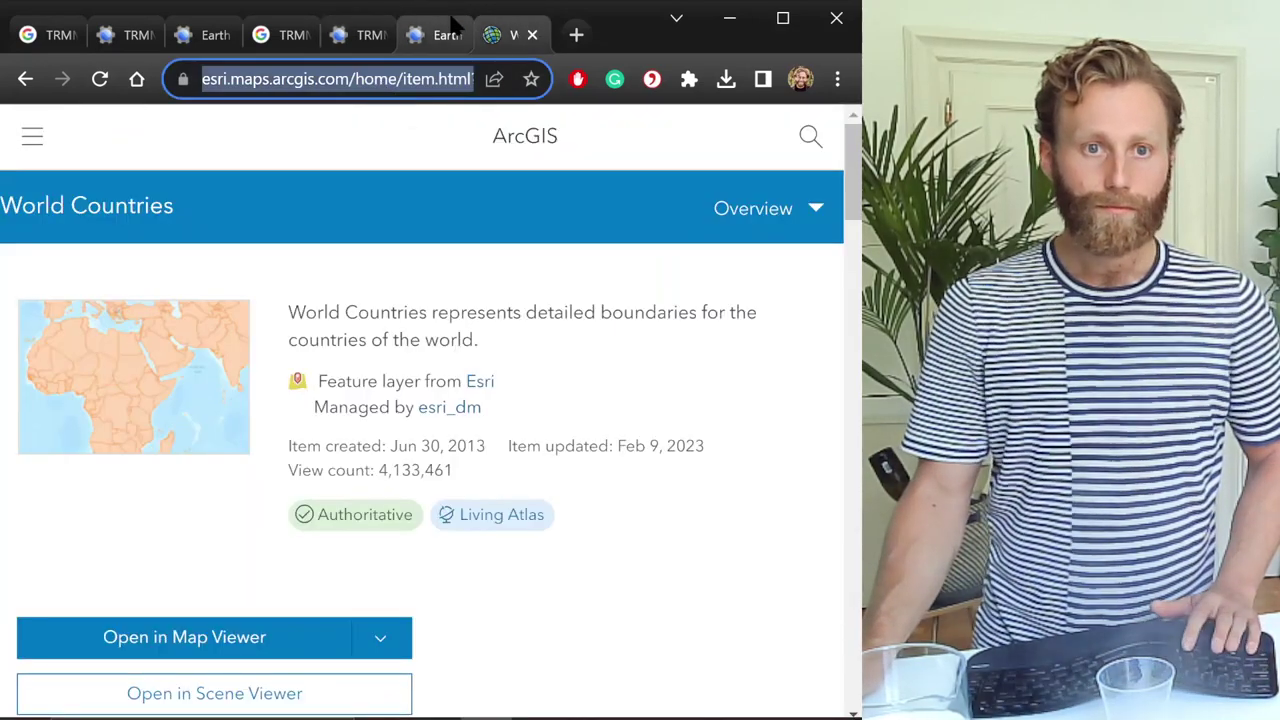
left_click(447, 35)
left_click(360, 35)
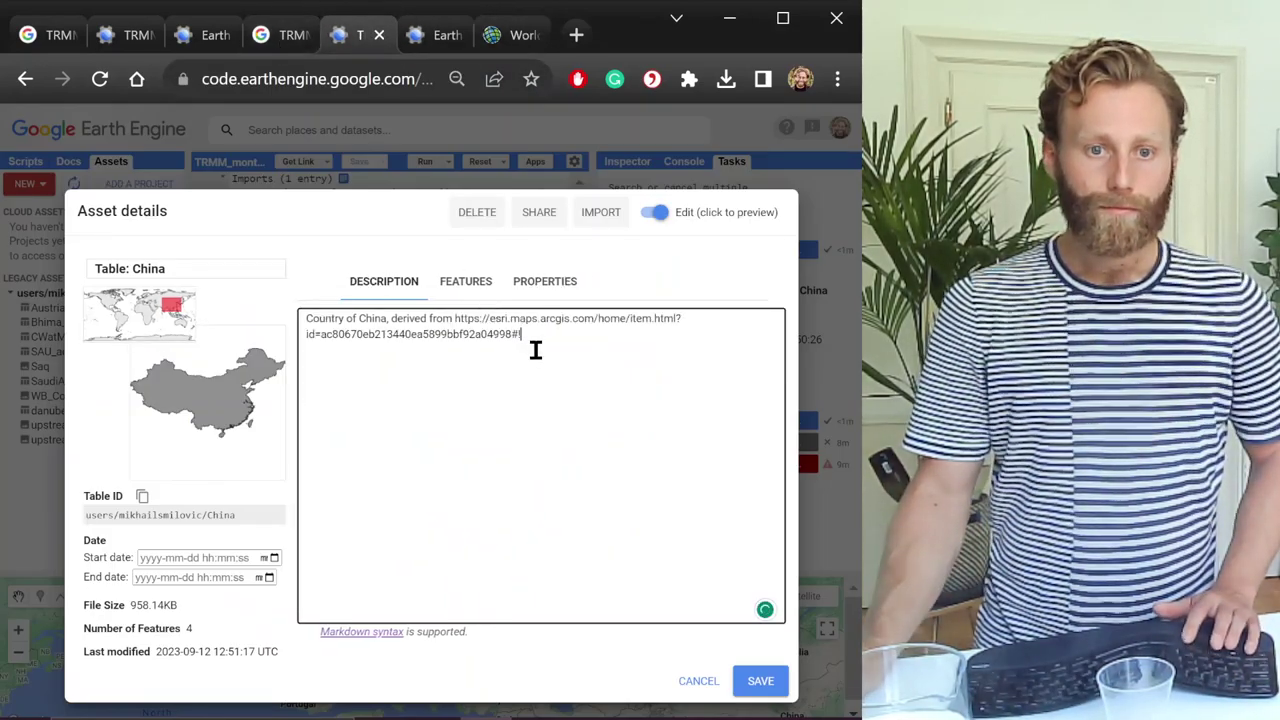
type("https://esri.maps.arcgis.com/home/item.html?id=ac80670eb213440ea5899bbf92a04998#")
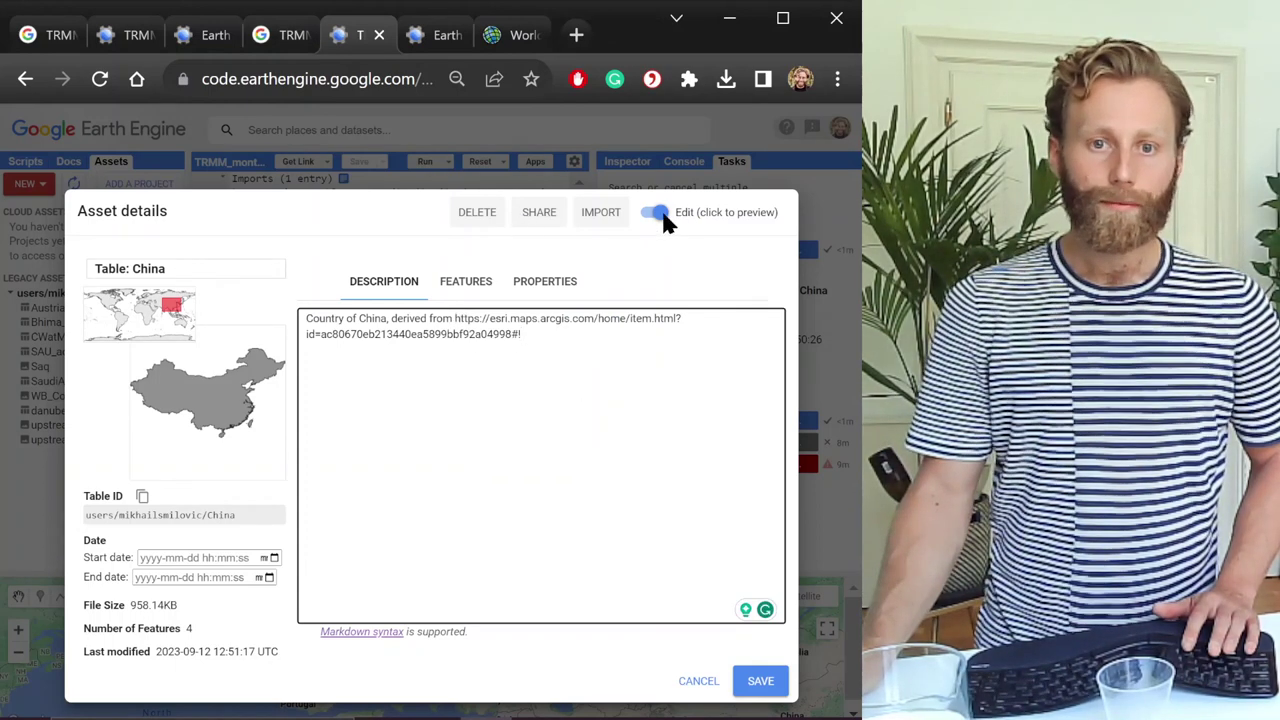
left_click(658, 214)
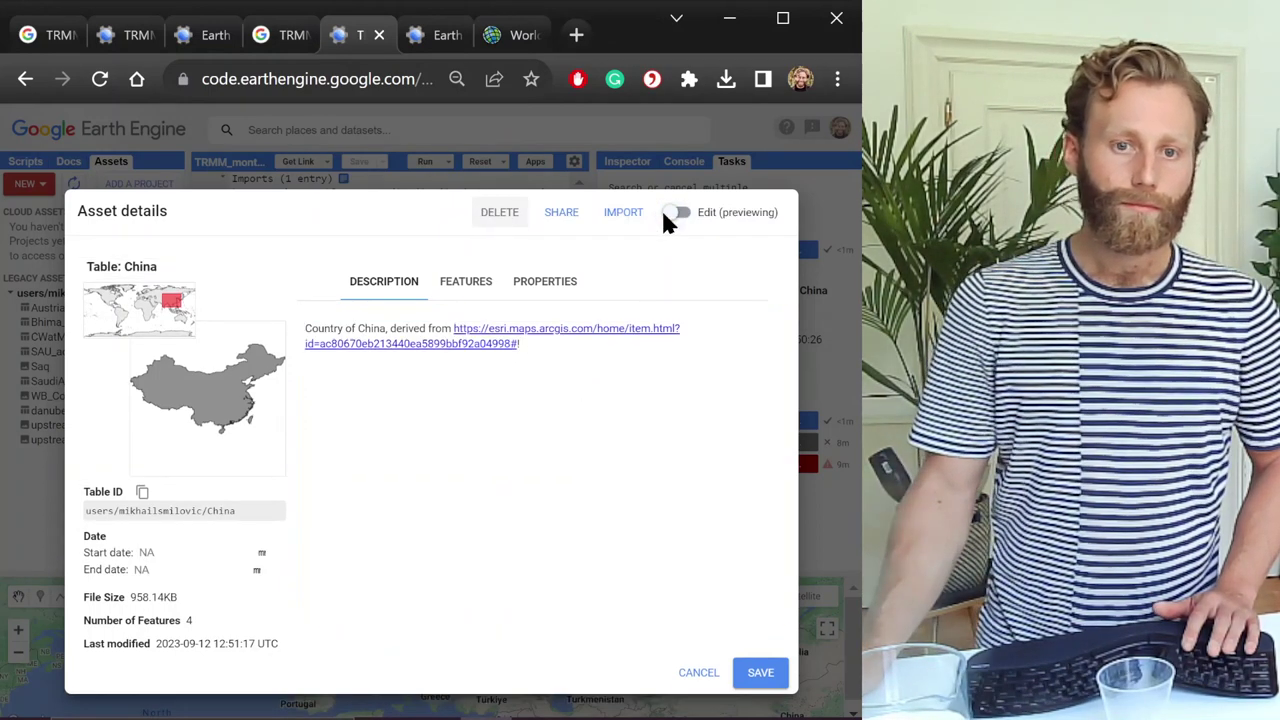
Share the China asset so that anyone can read it
left_click(564, 212)
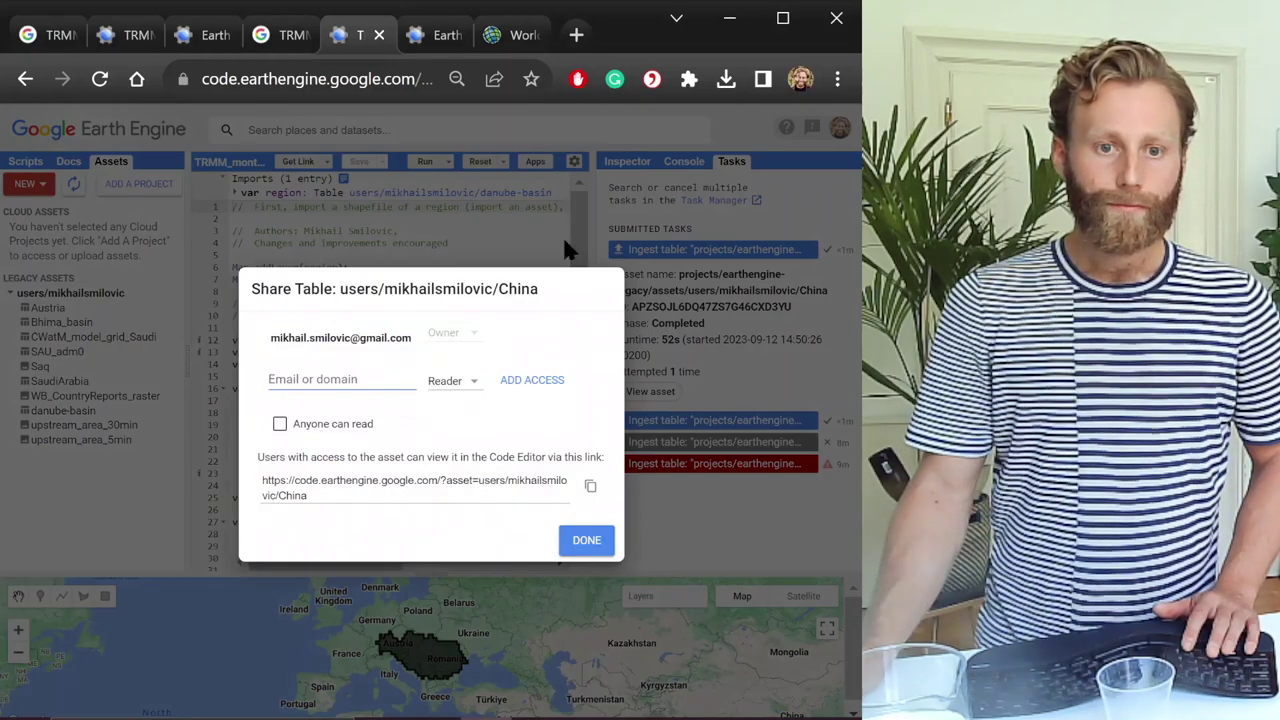
left_click(293, 424)
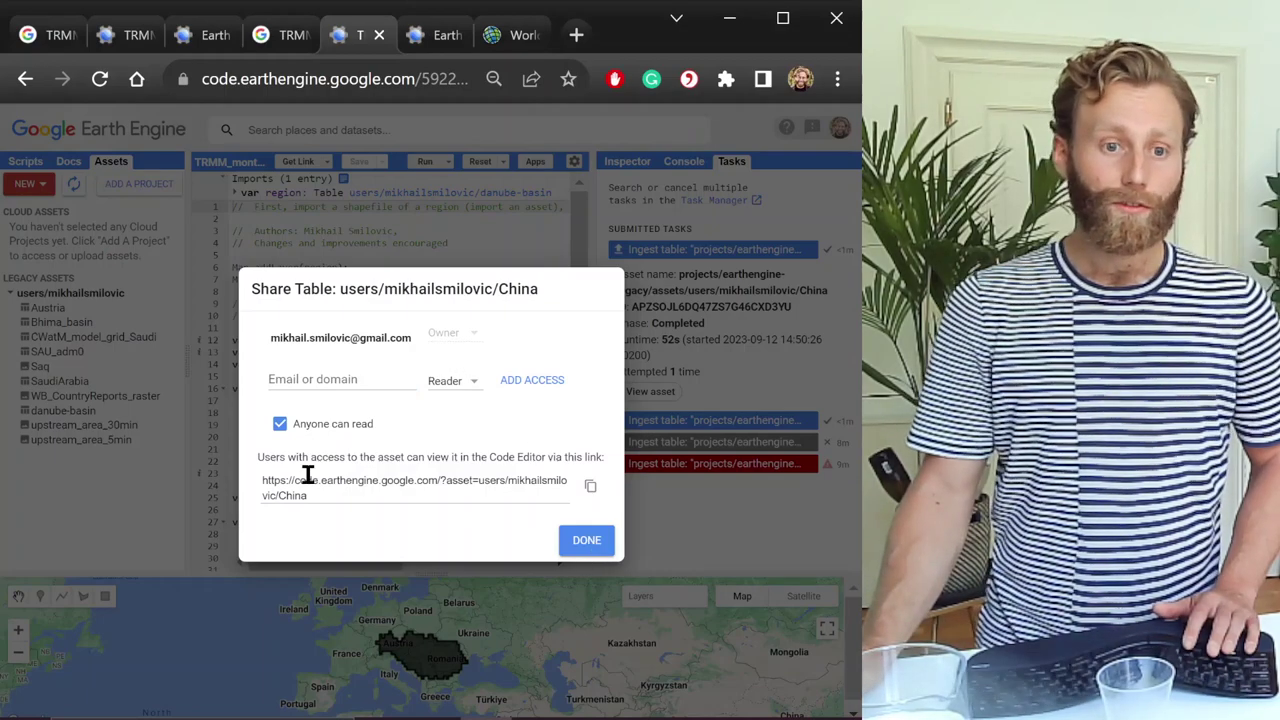
left_click(602, 549)
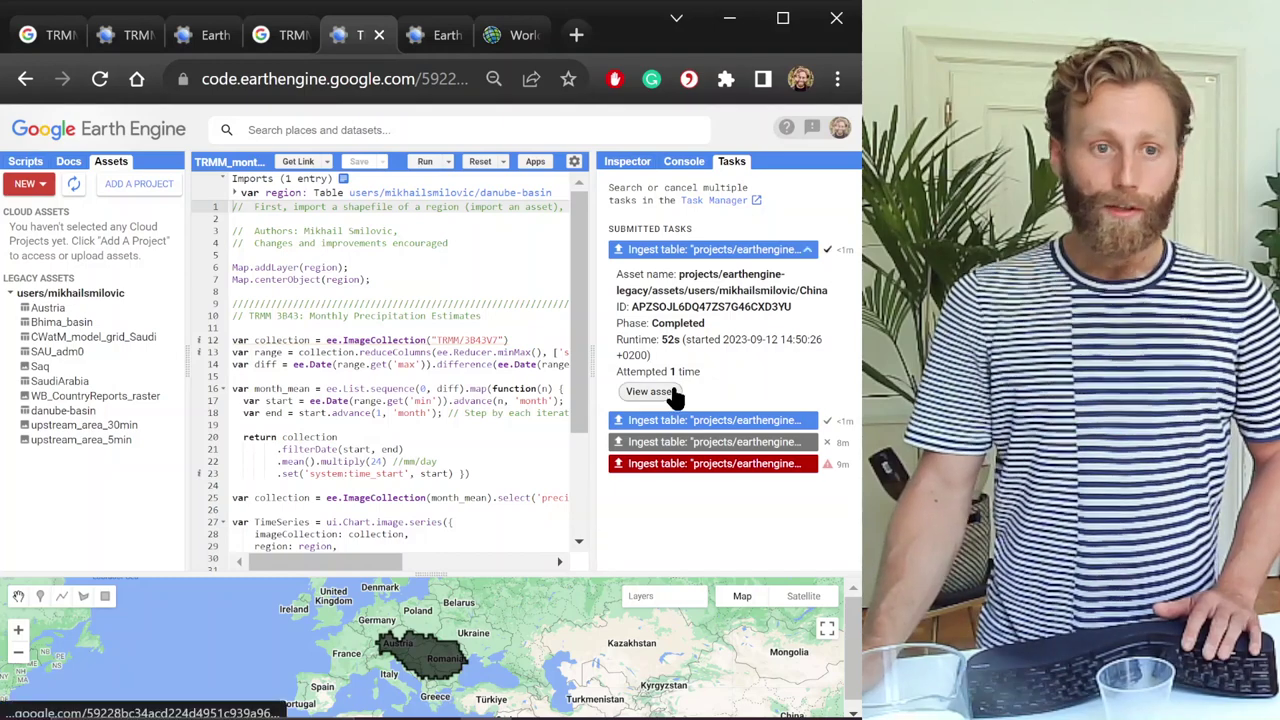
Refresh the Assets list and import the China table into the script as var table
left_click(672, 392)
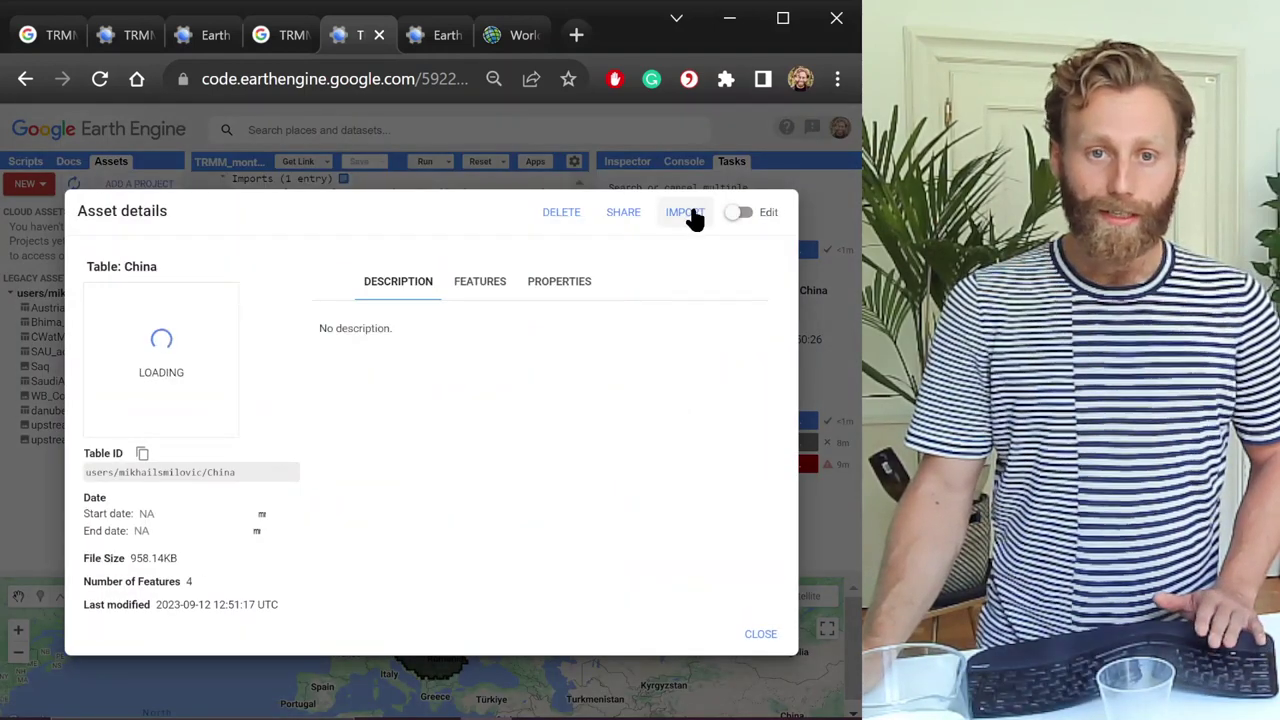
left_click(745, 666)
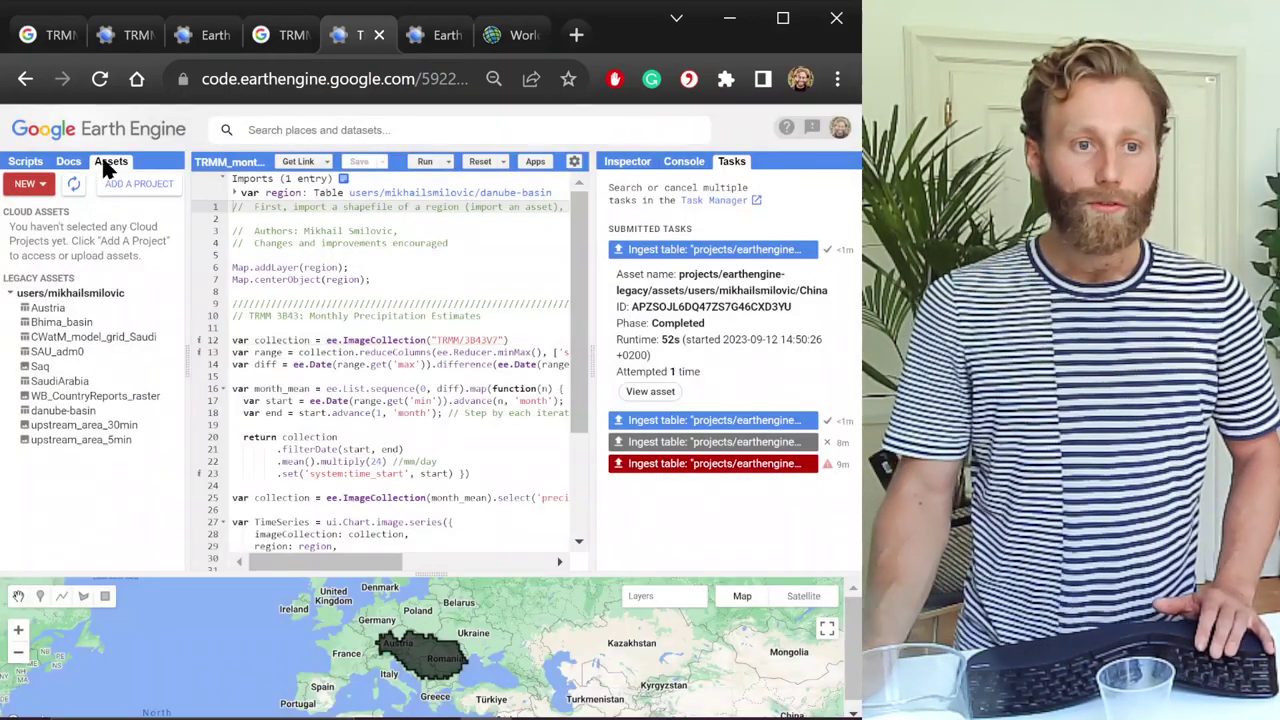
left_click(112, 164)
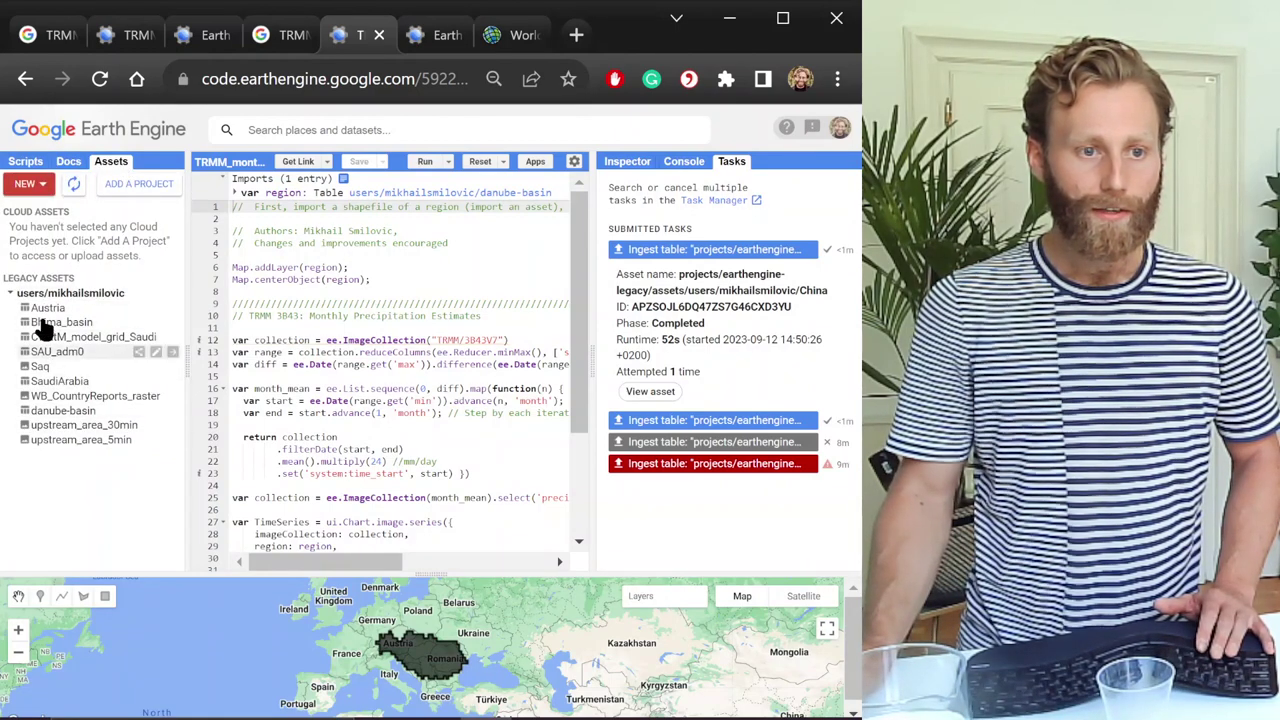
left_click(78, 182)
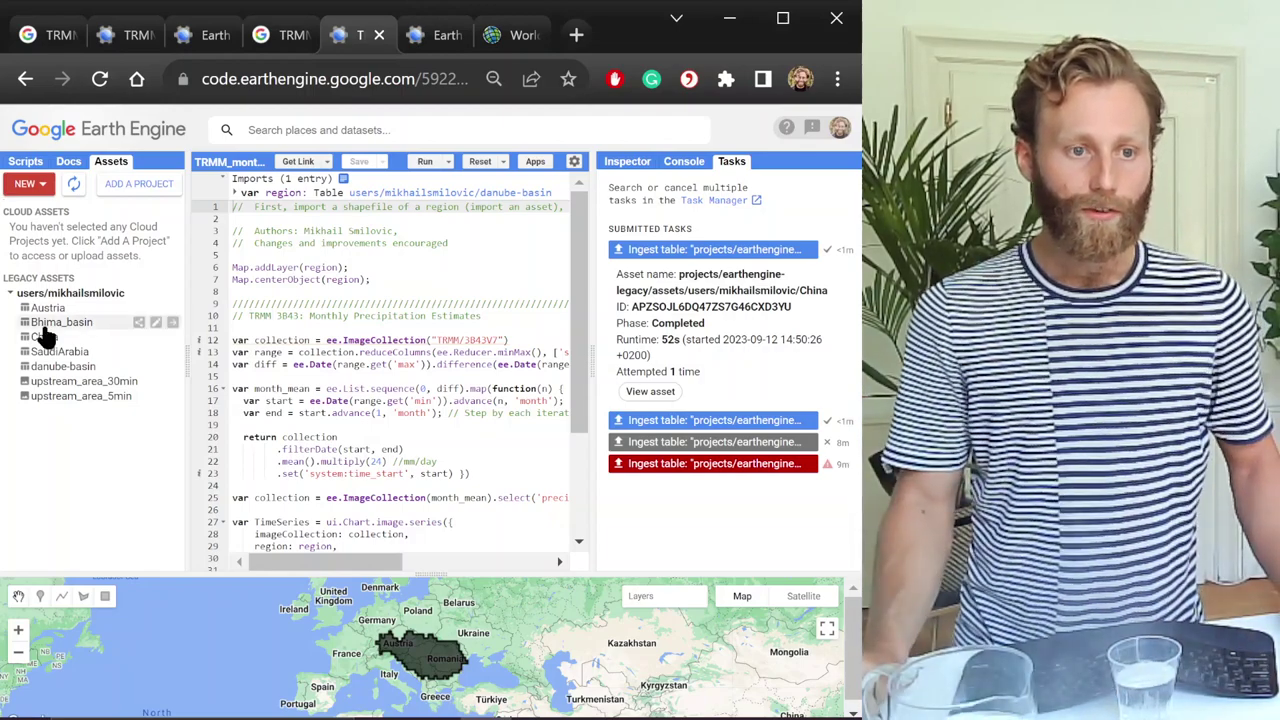
left_click(47, 338)
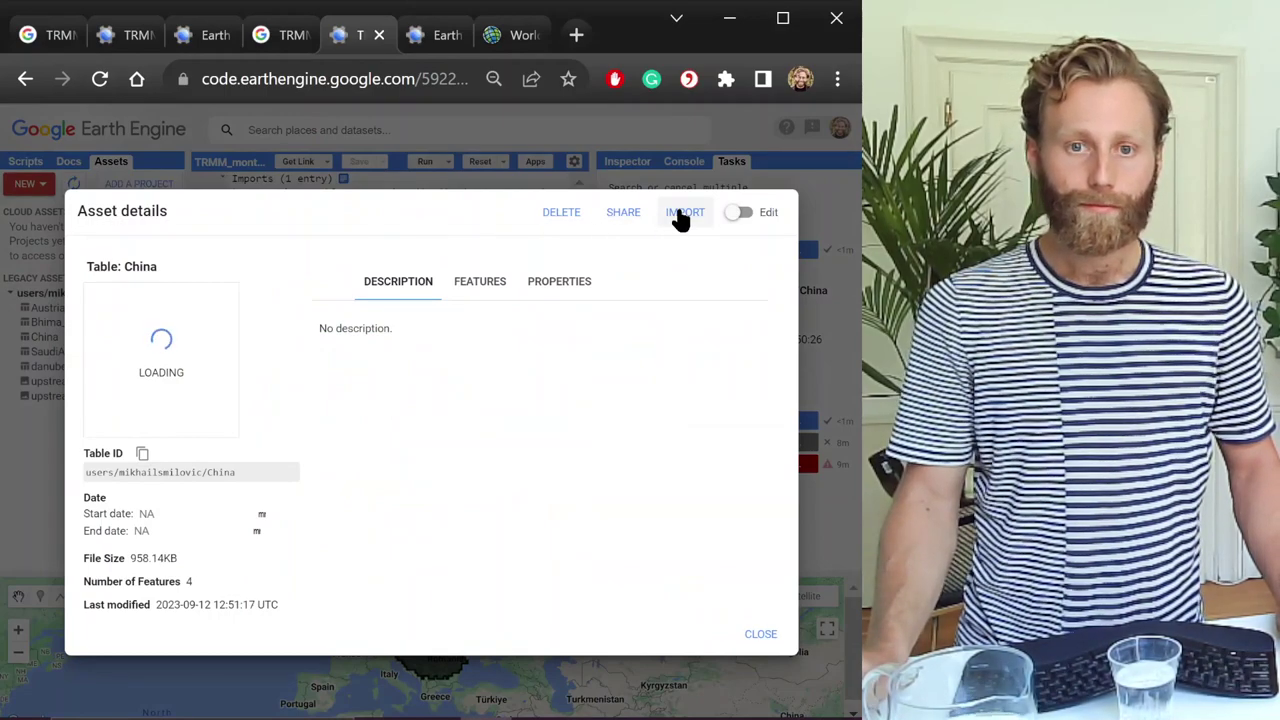
left_click(681, 214)
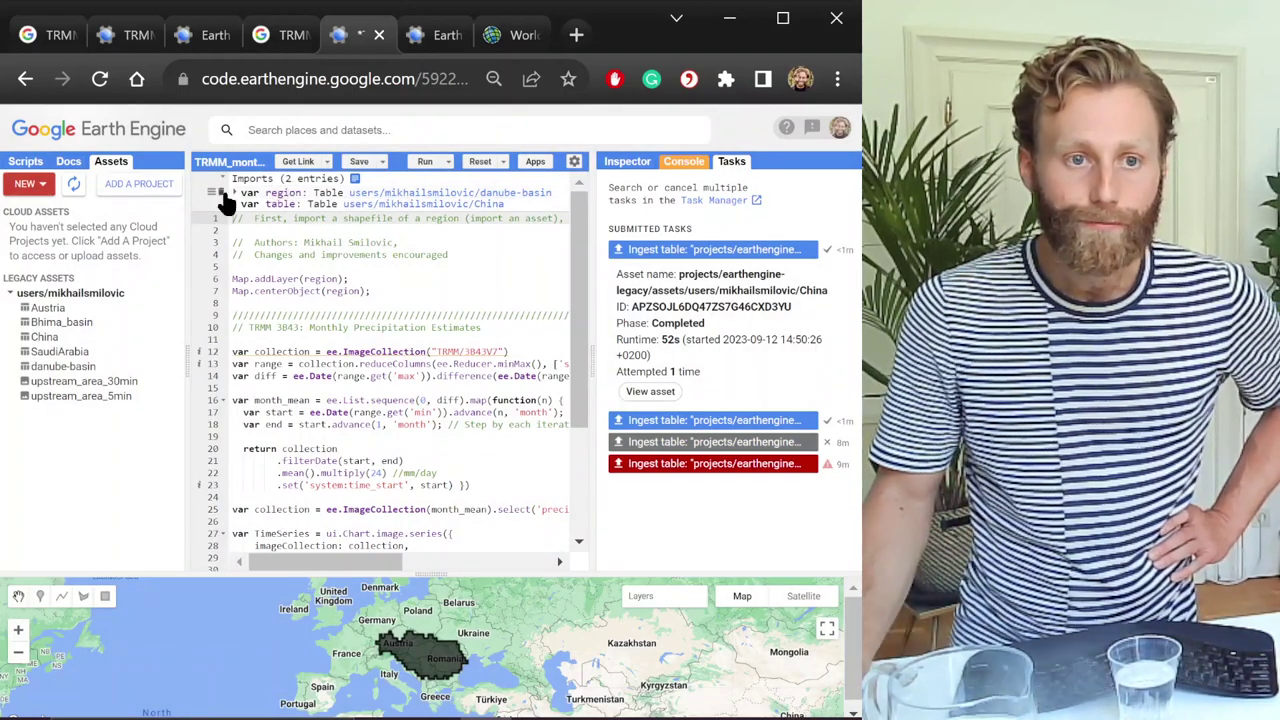
Delete the Danube region import and rename the China table import to 'region'
left_click(214, 193)
left_click(543, 457)
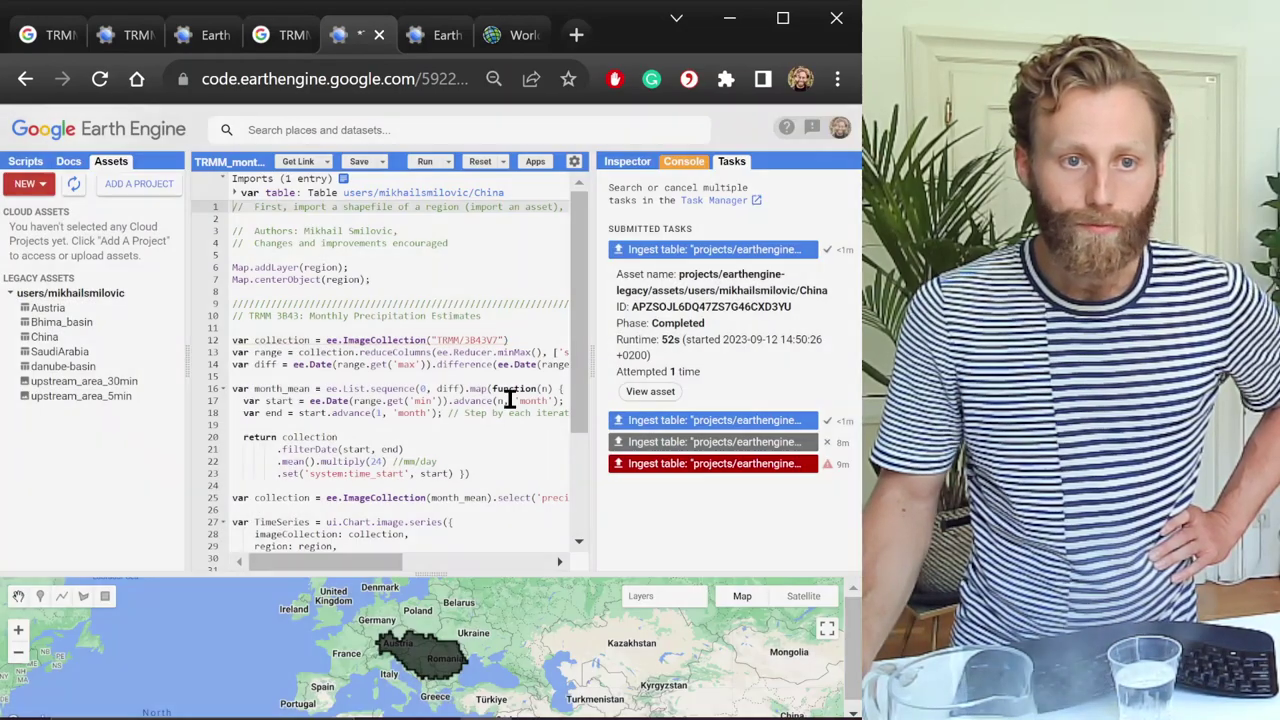
left_click(280, 192)
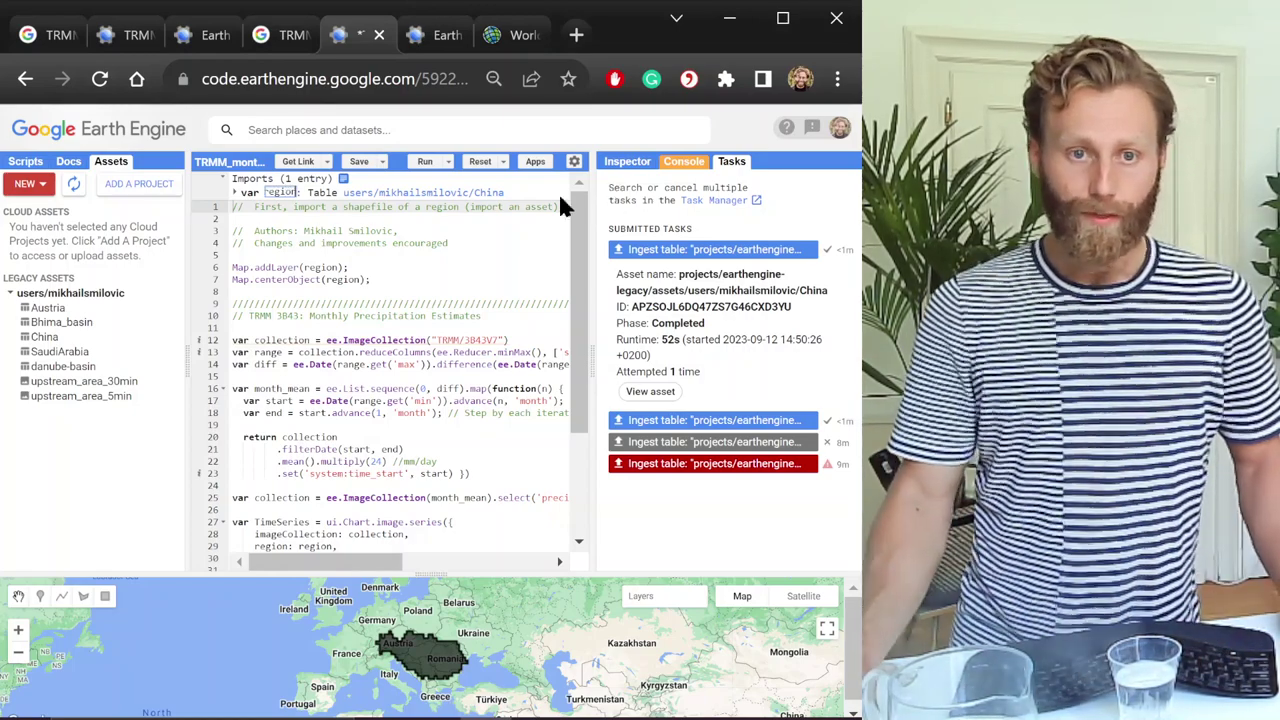
left_click(514, 256)
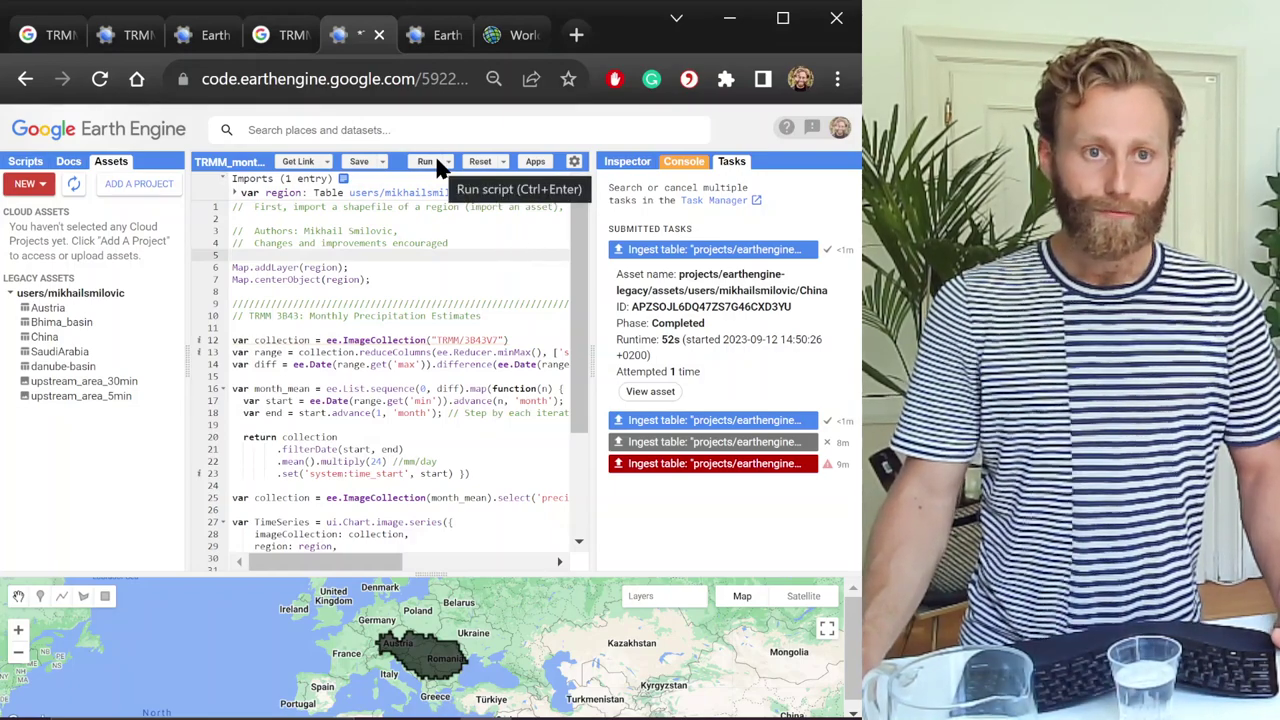
Run the script with China as the region and show the Console for its chart
left_click(427, 162)
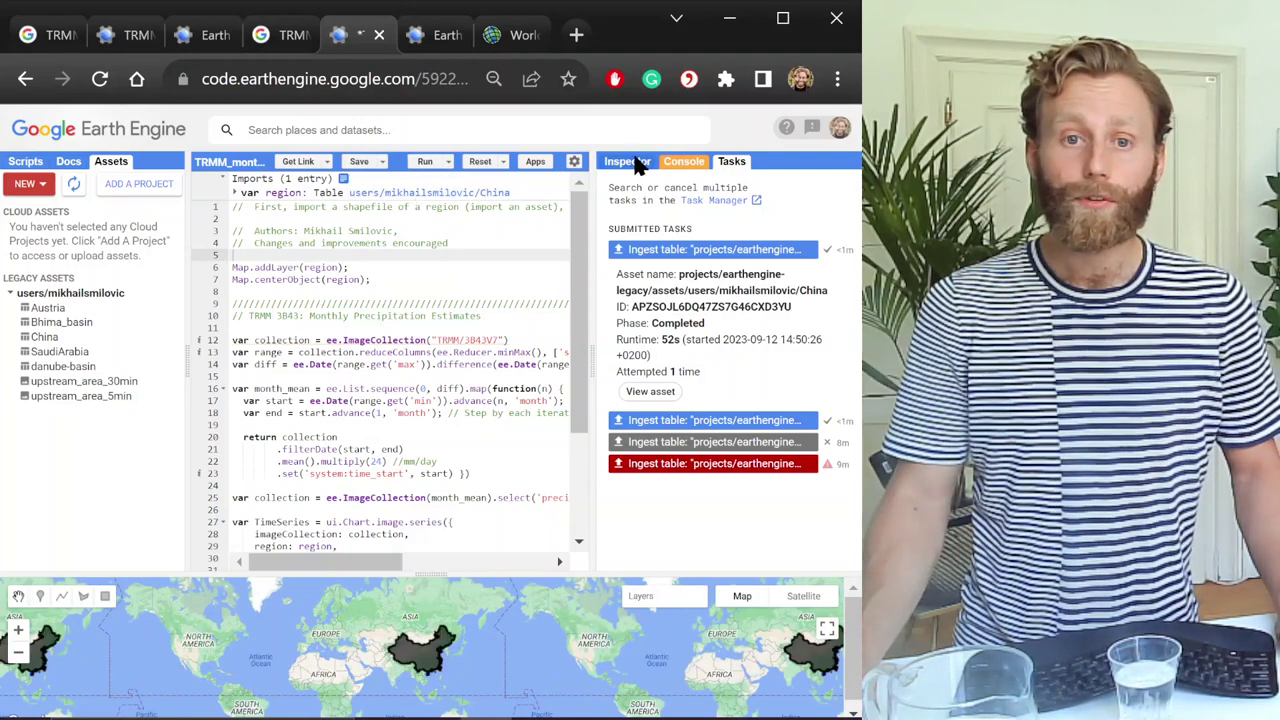
left_click(636, 164)
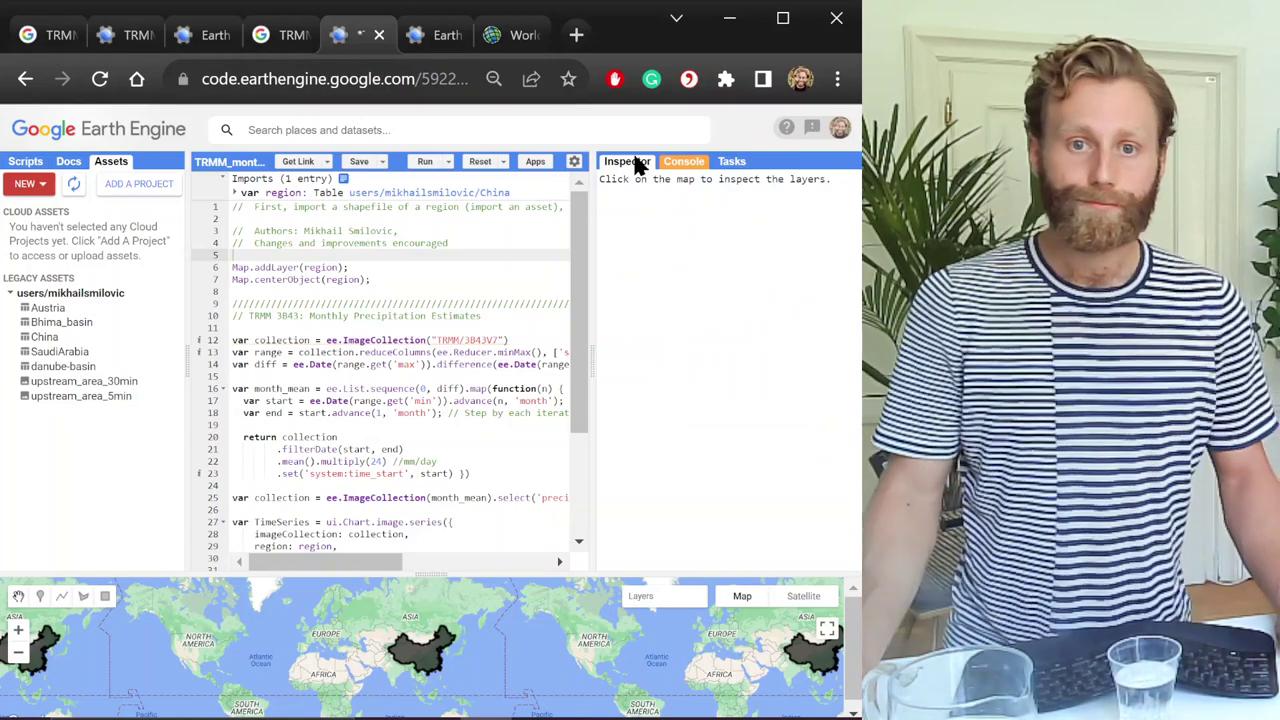
left_click(682, 163)
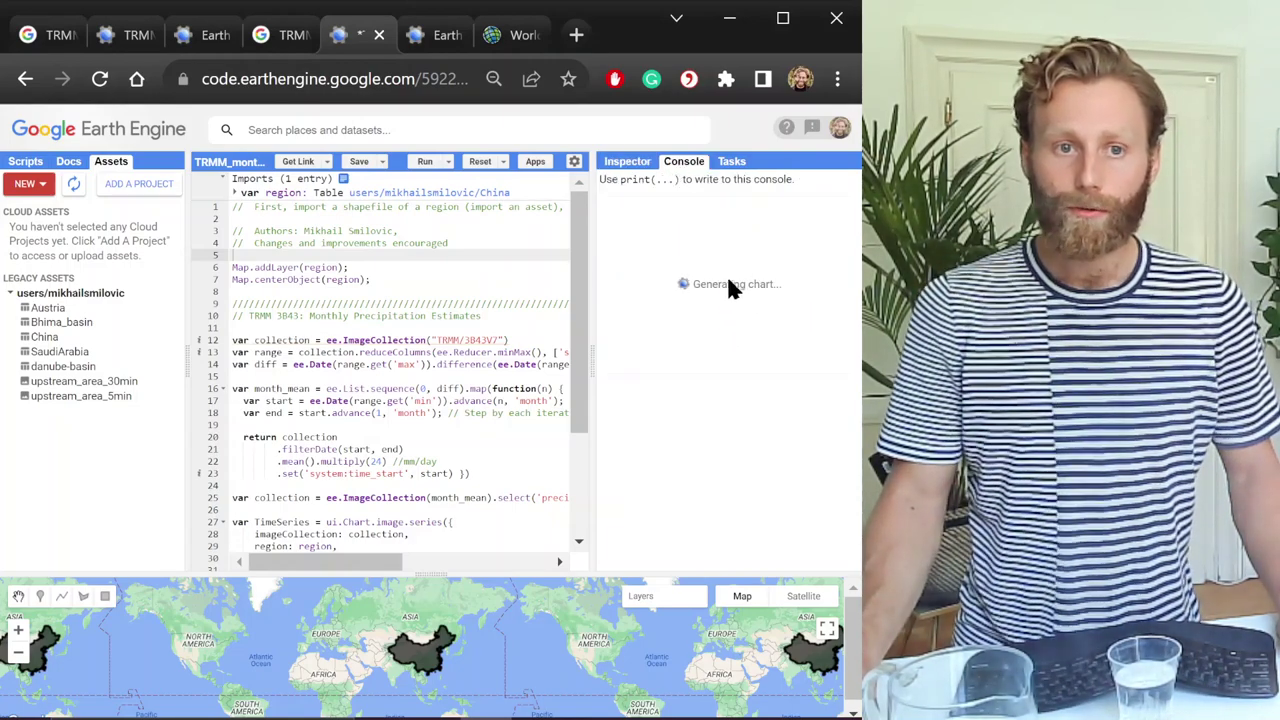
Check the TRMM_daily script's line capping the series at 4999, then return to TRMM_monthly
mouse_move(185, 45)
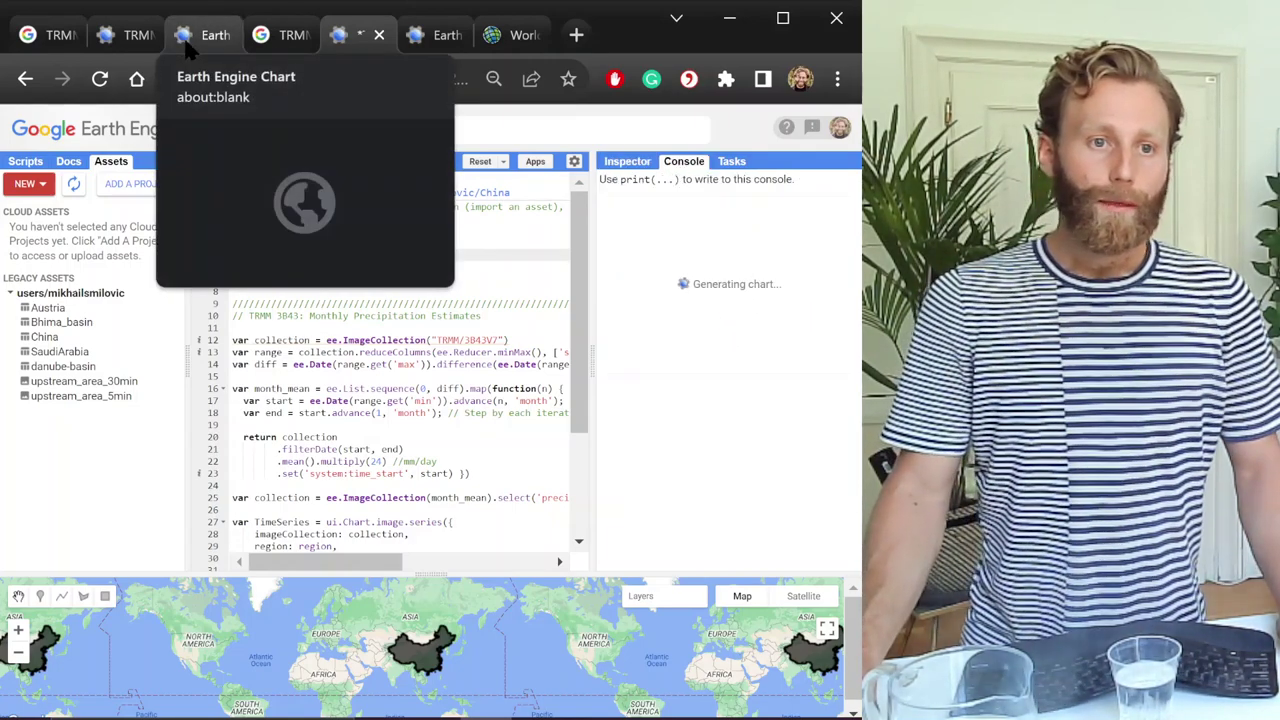
left_click(125, 35)
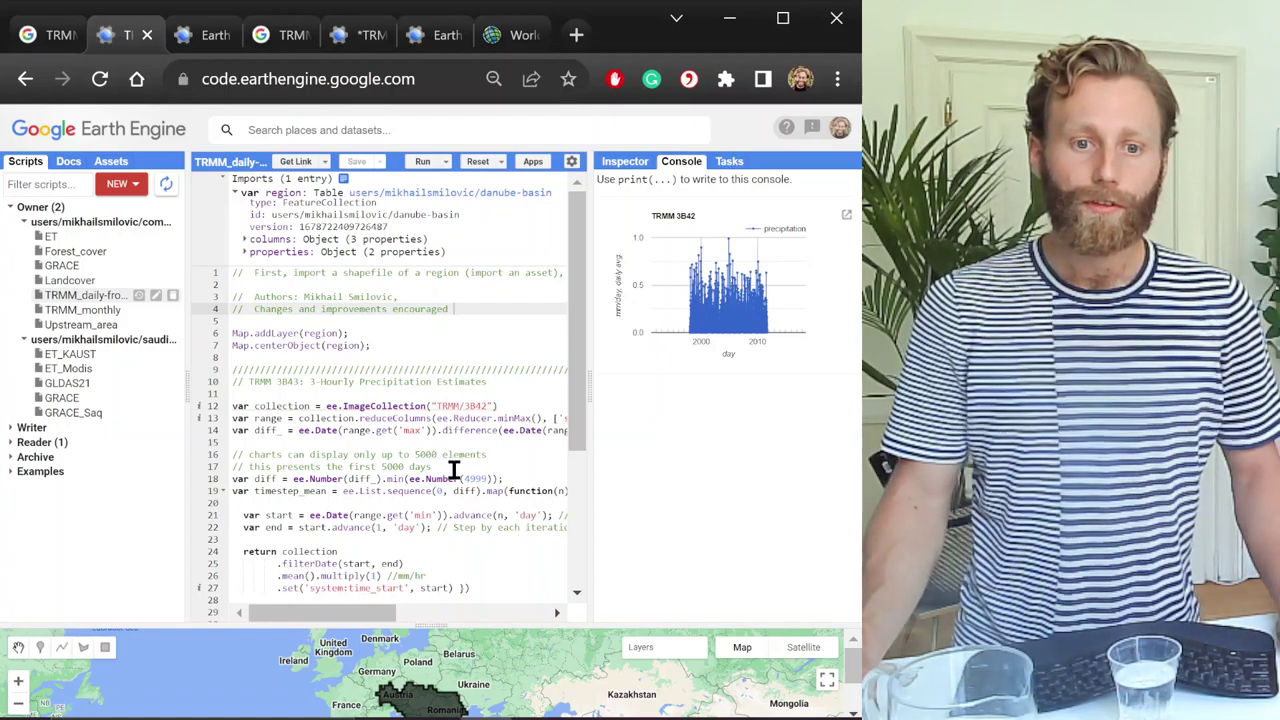
left_click_drag(511, 482, 211, 478)
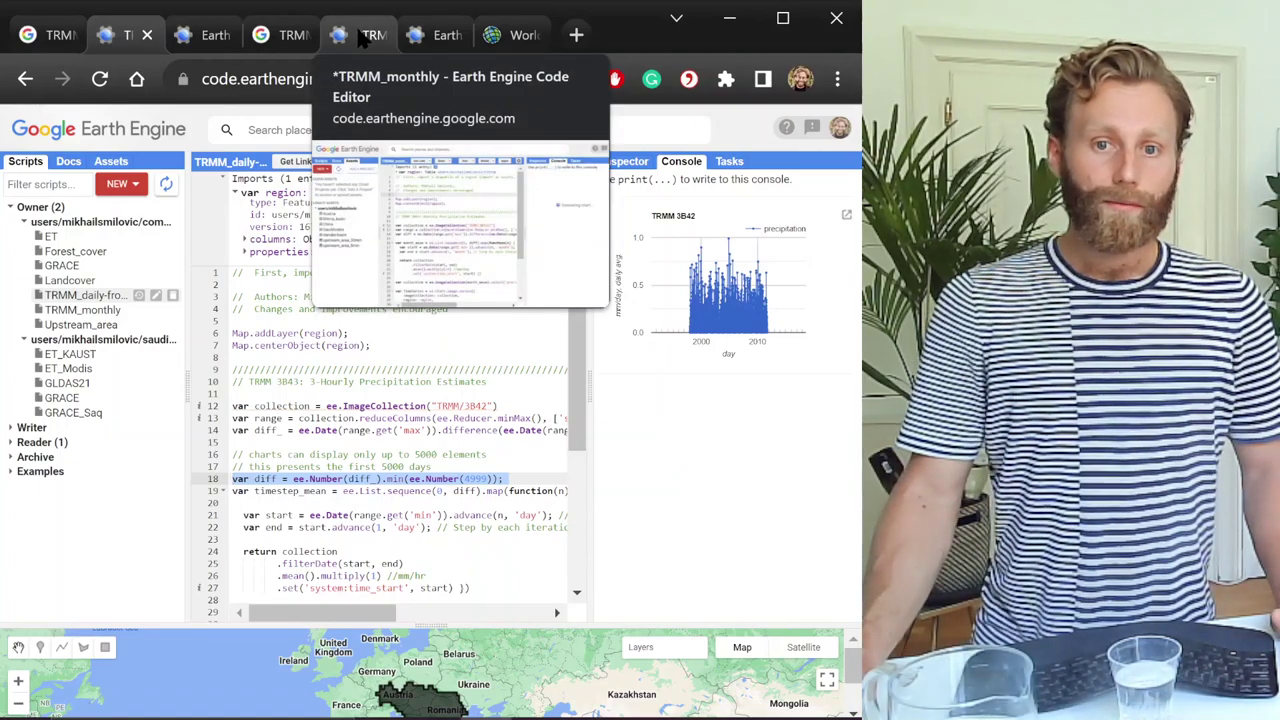
left_click(362, 37)
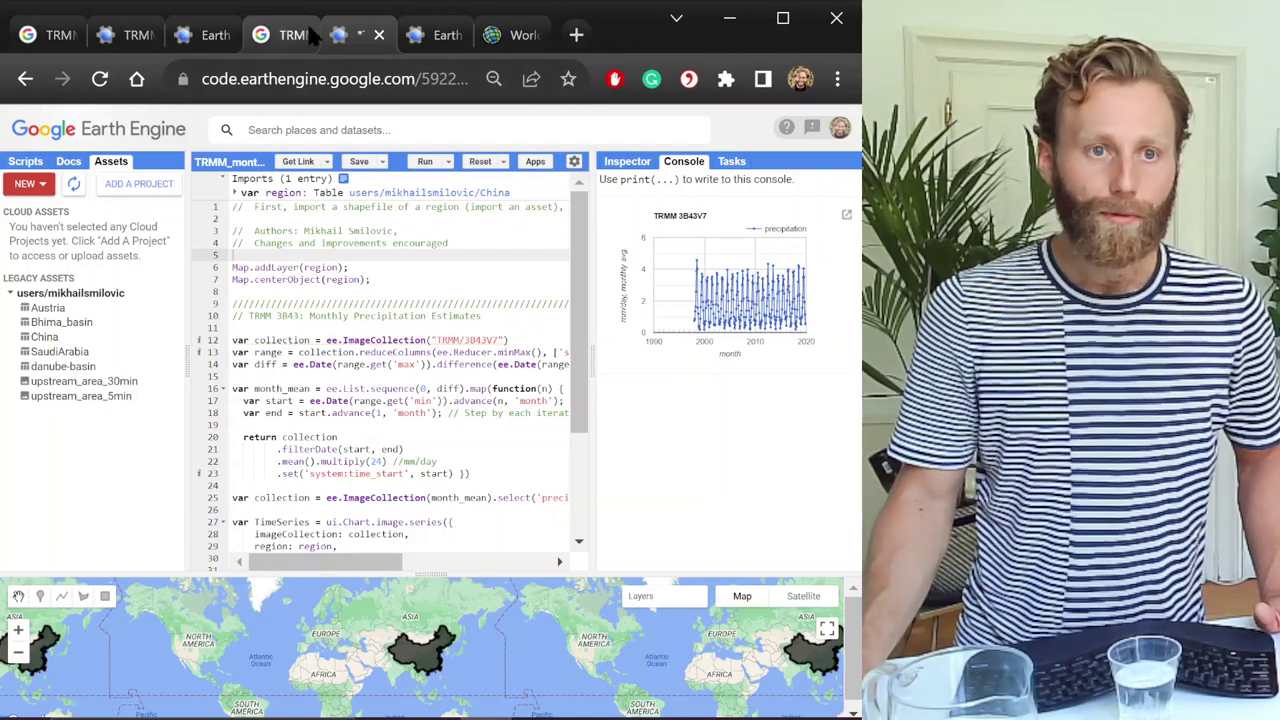
Close the blank new tab and the ArcGIS World Countries tab, returning to the Earth Engine script
left_click(357, 36)
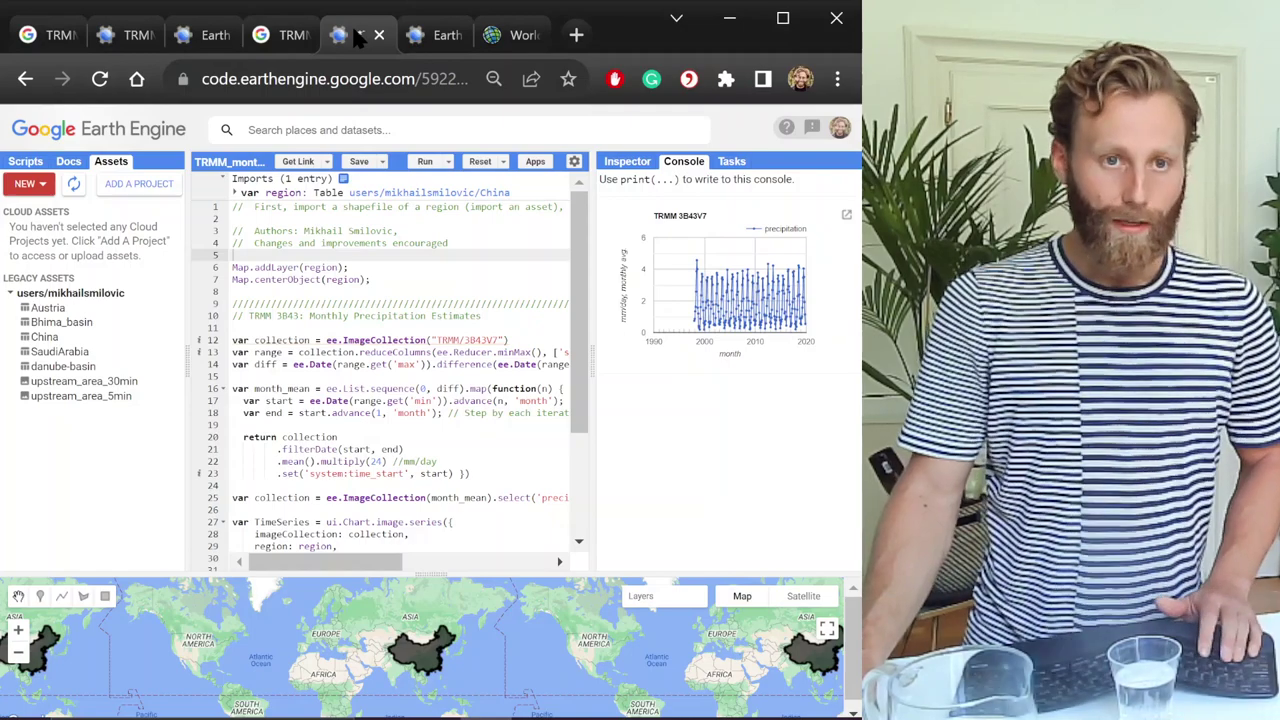
key("ctrl+t")
left_click(357, 36)
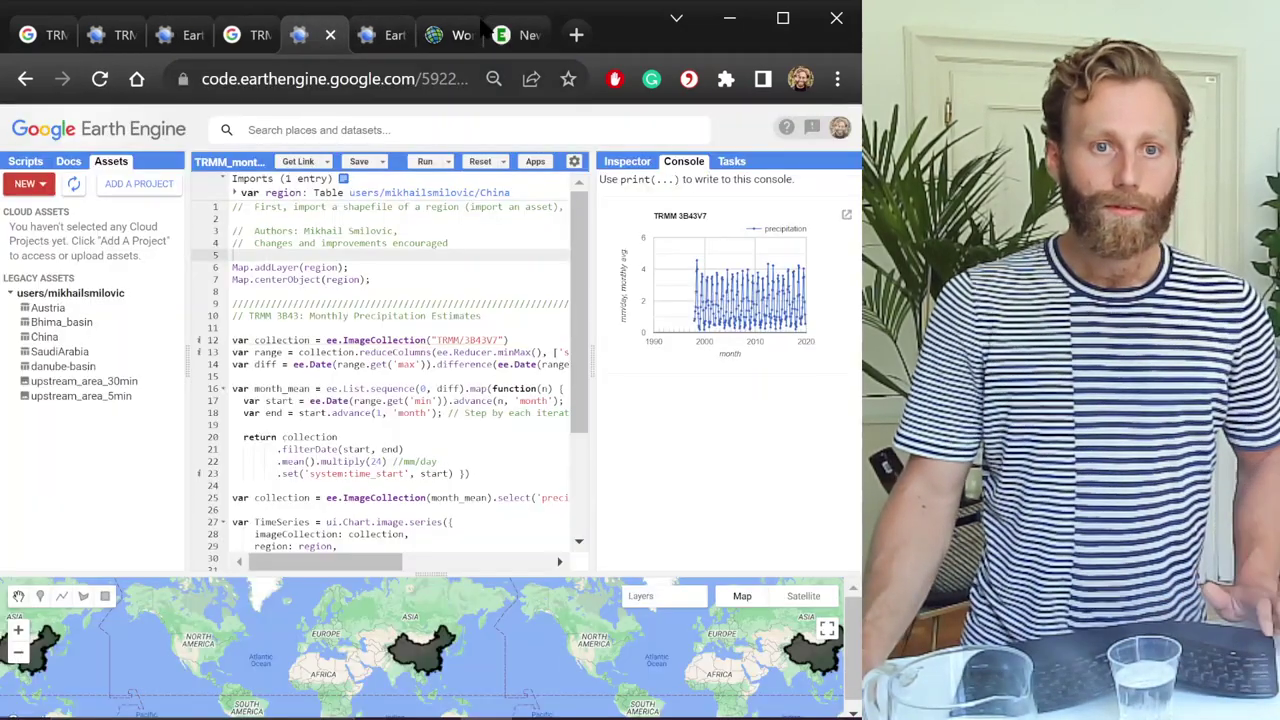
left_click(528, 36)
left_click(533, 36)
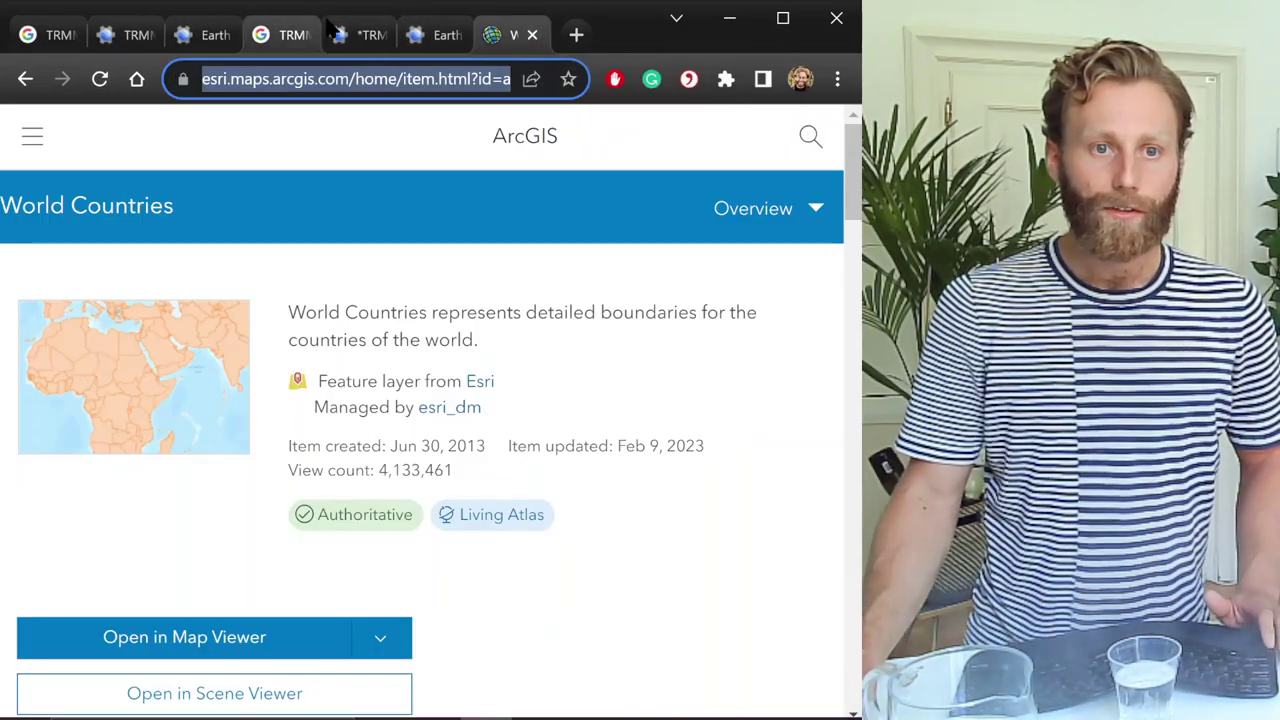
left_click(357, 36)
left_click(549, 36)
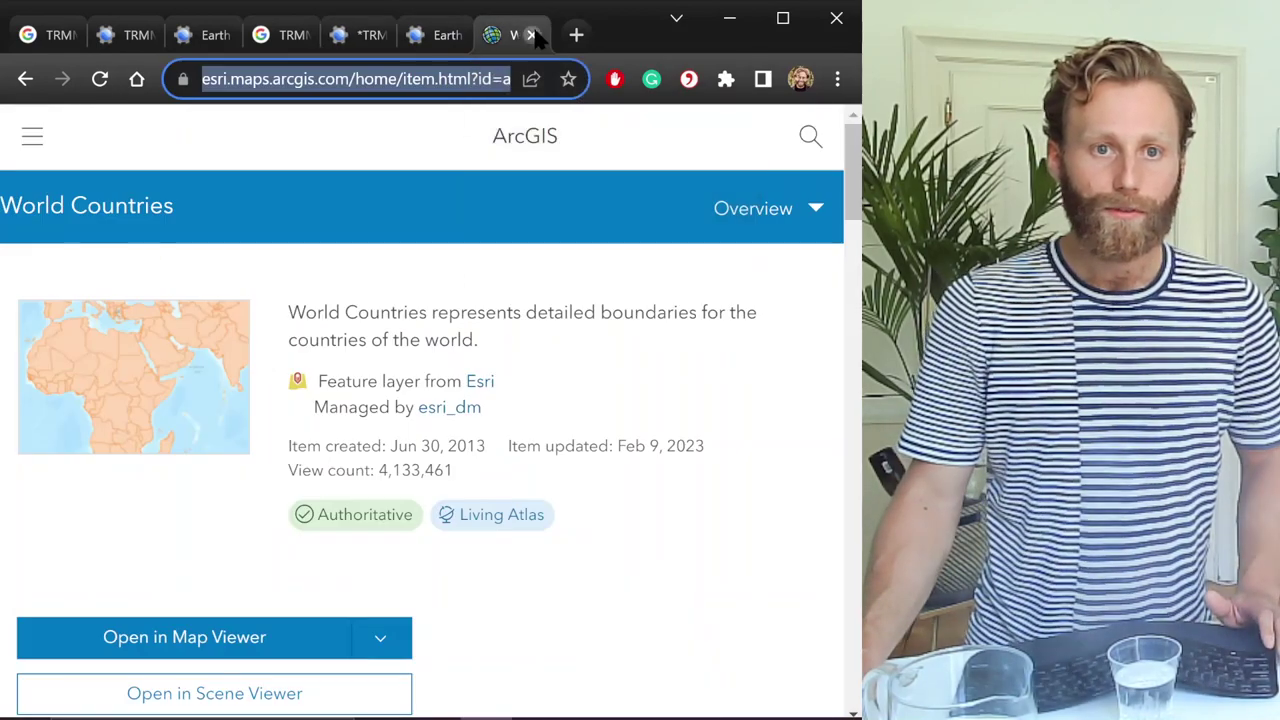
left_click(535, 36)
left_click(421, 37)
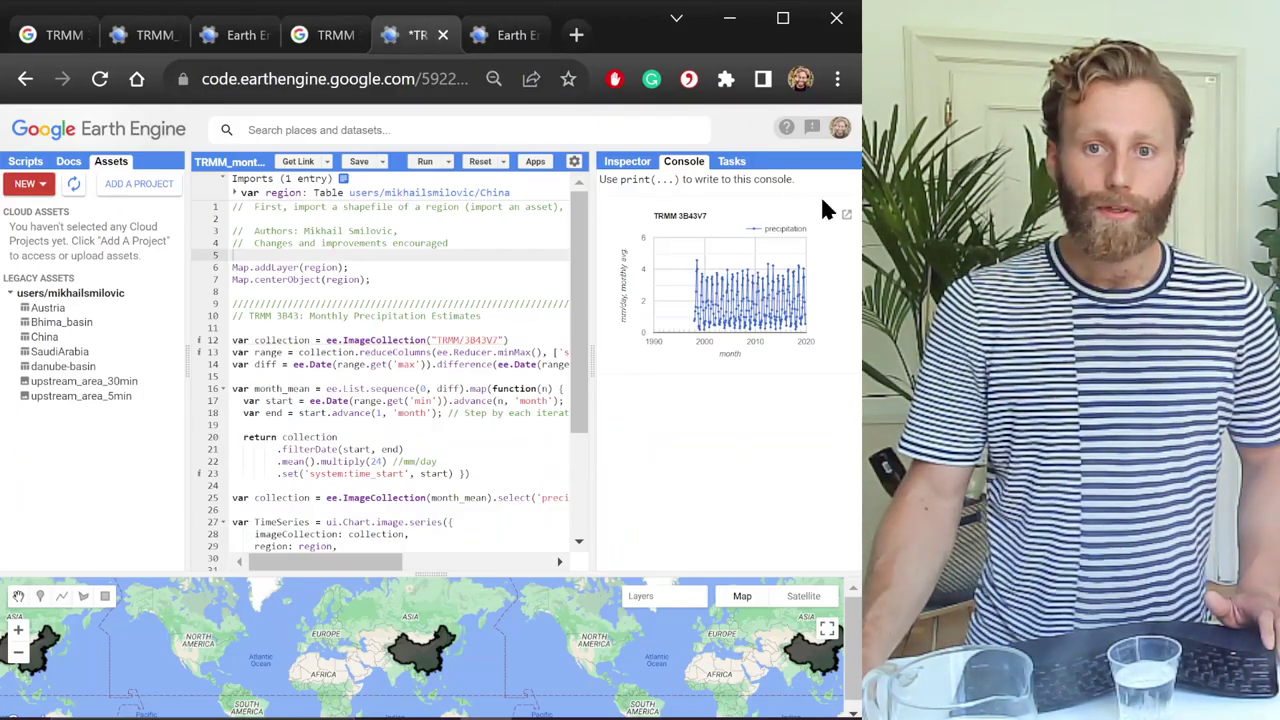
left_click(846, 218)
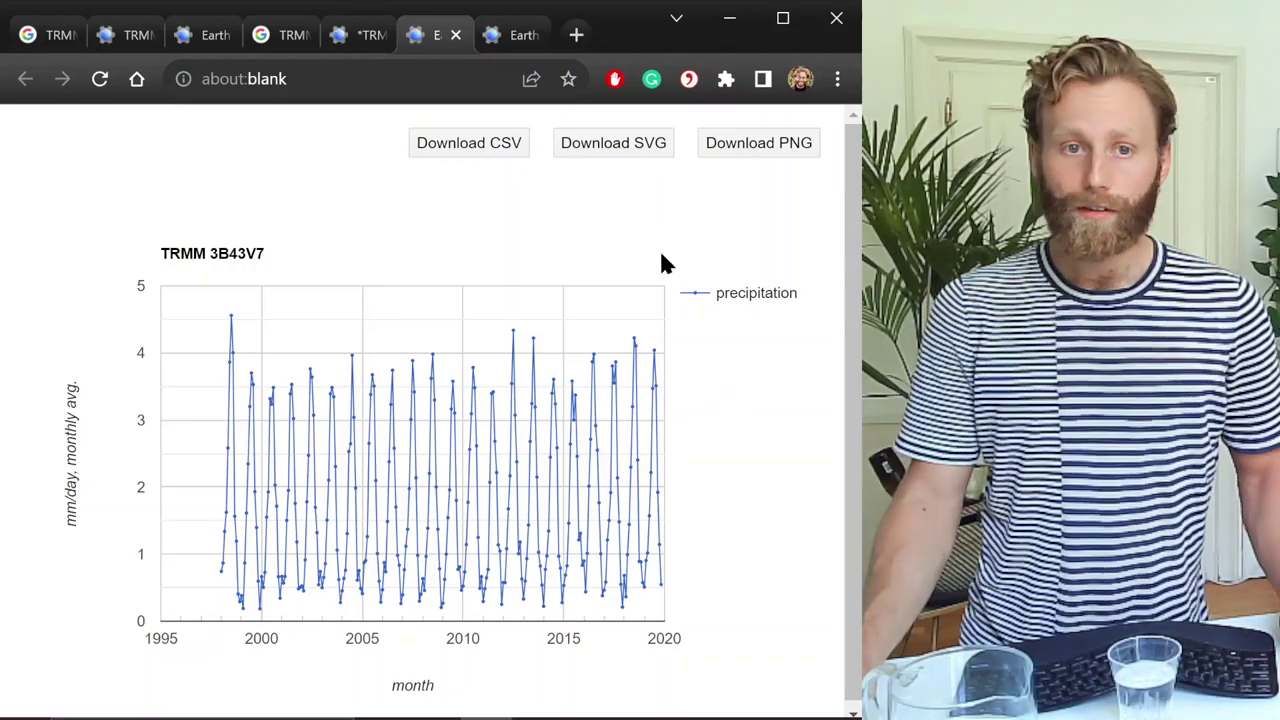
left_click(508, 38)
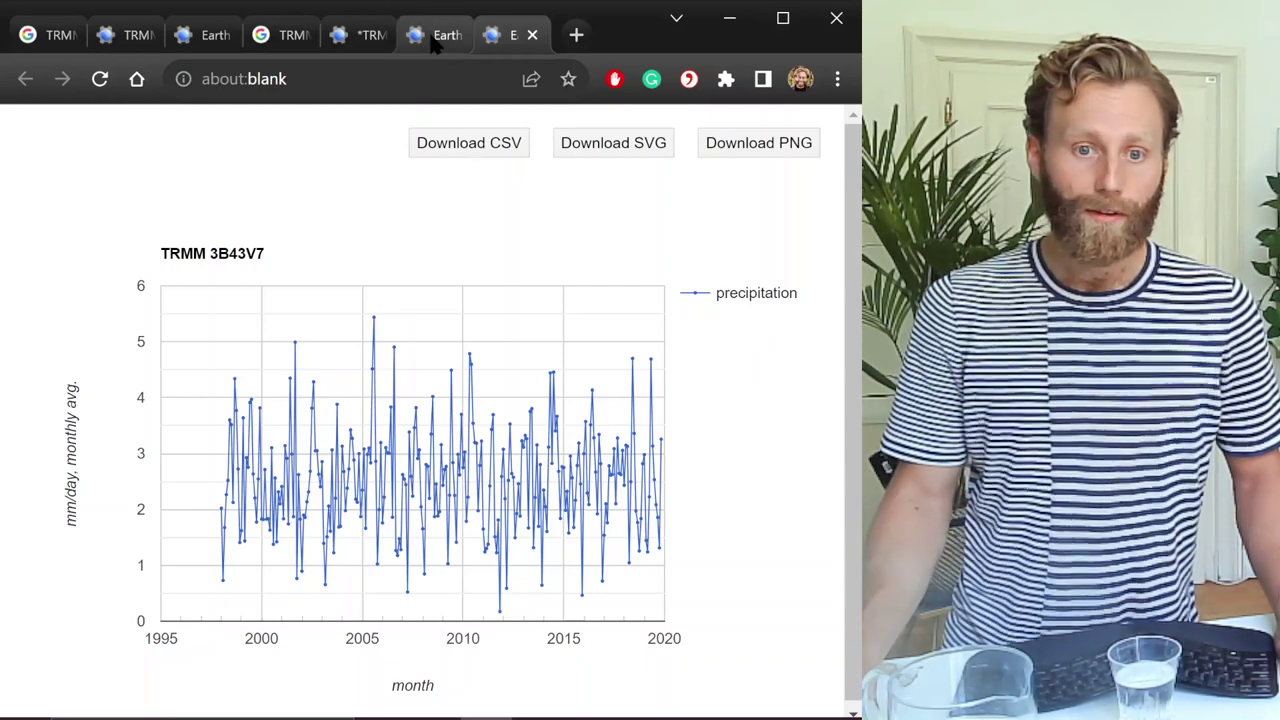
left_click(433, 36)
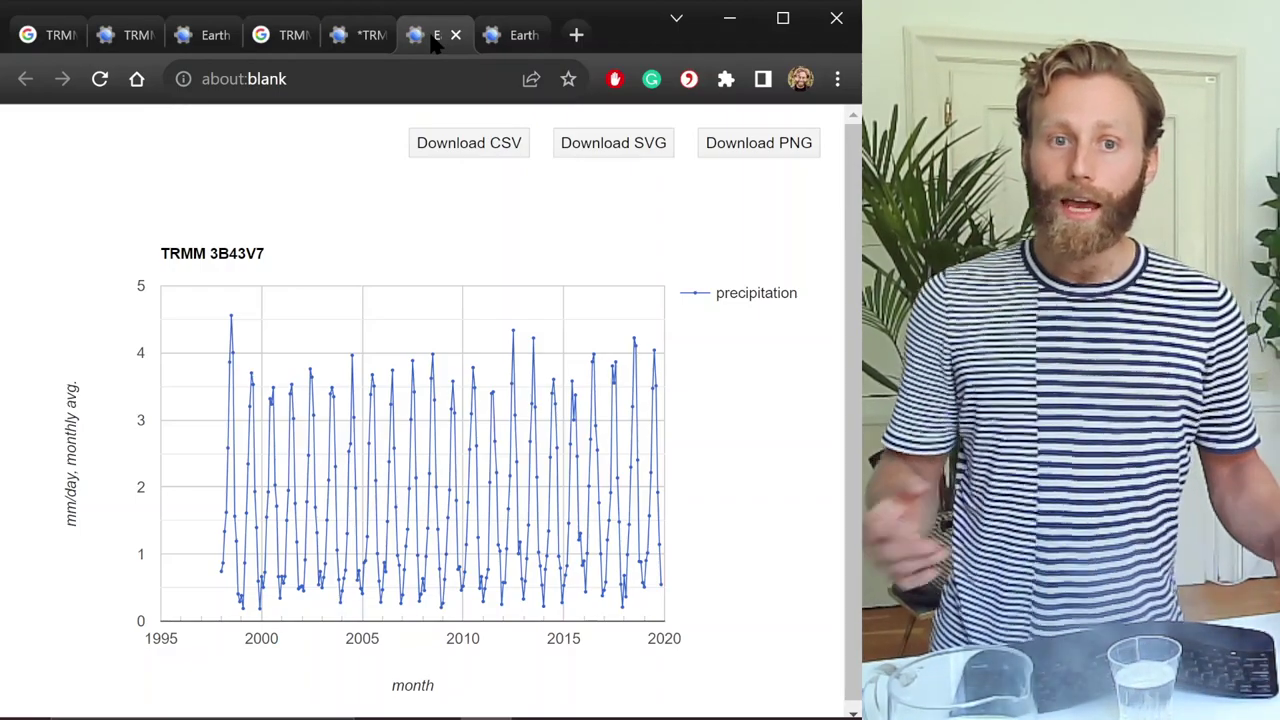
left_click(510, 36)
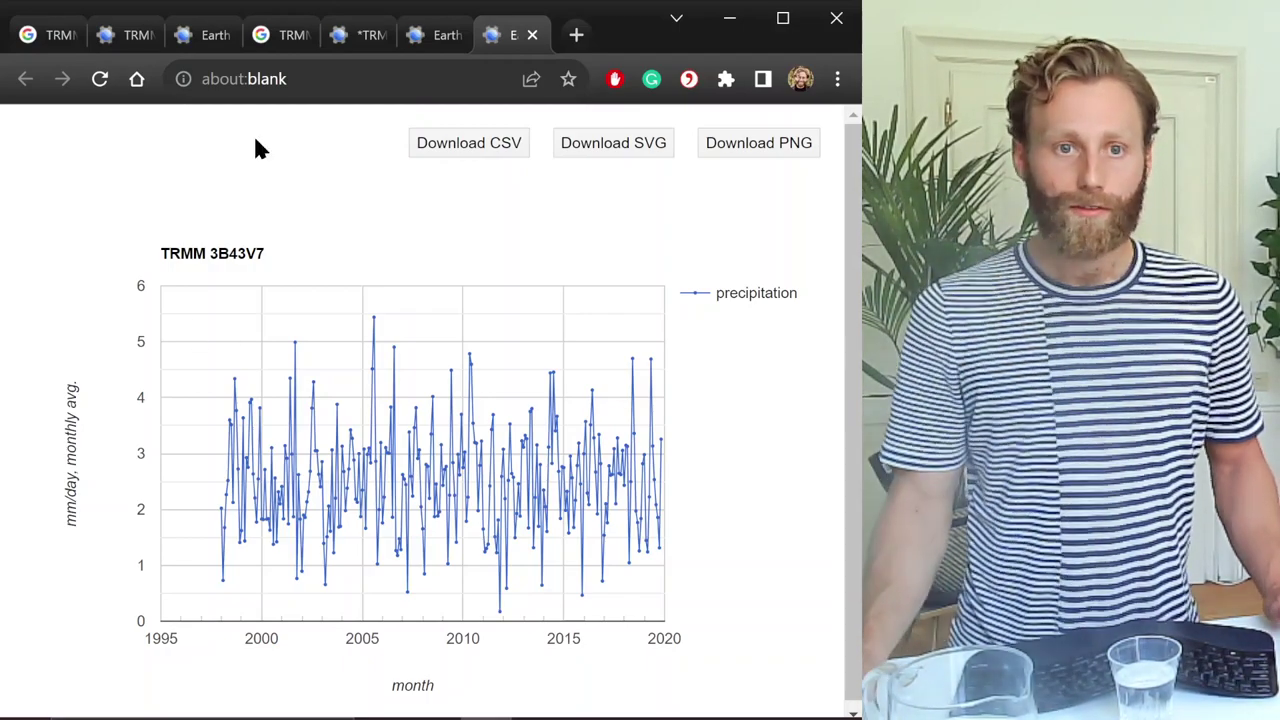
left_click(425, 32)
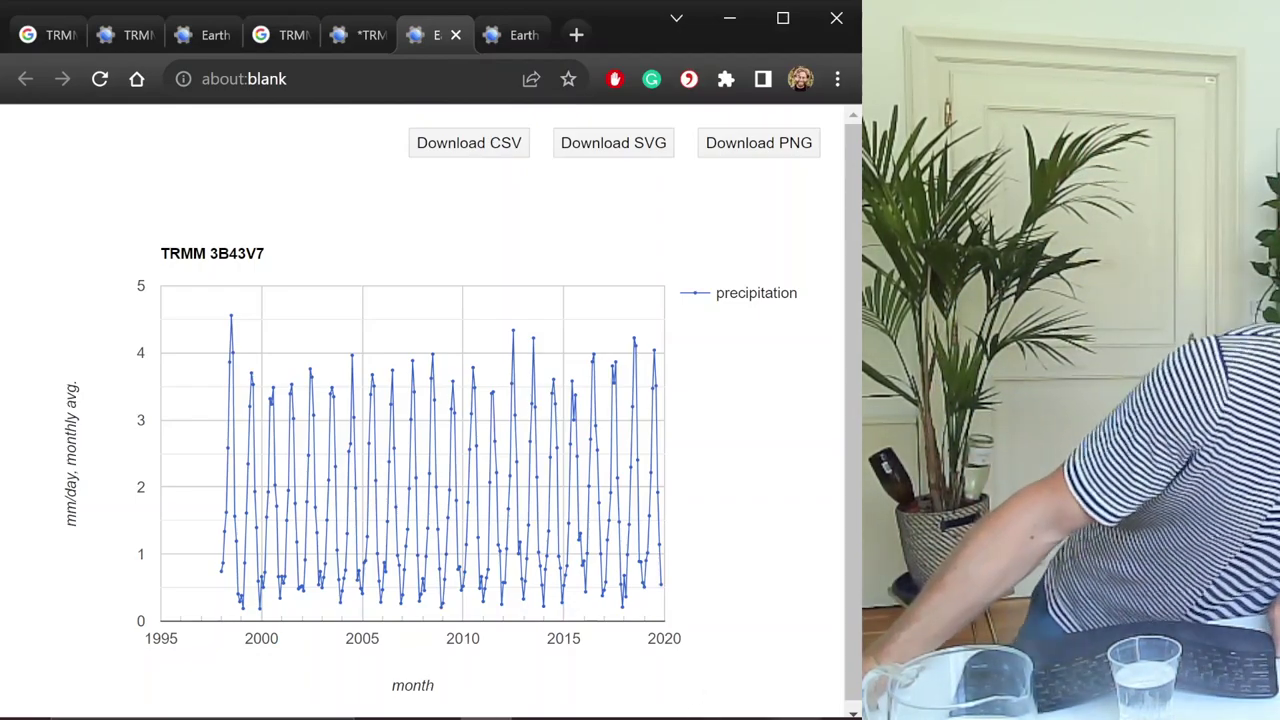
key("alt+Tab")
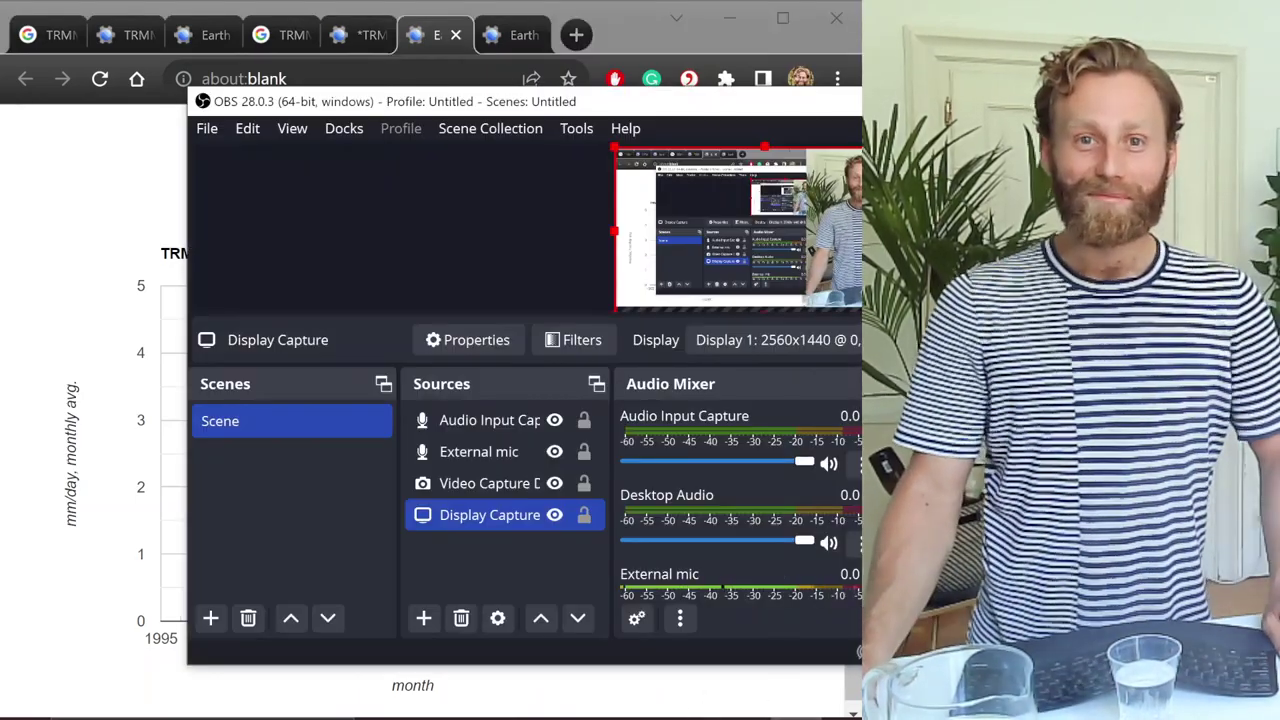